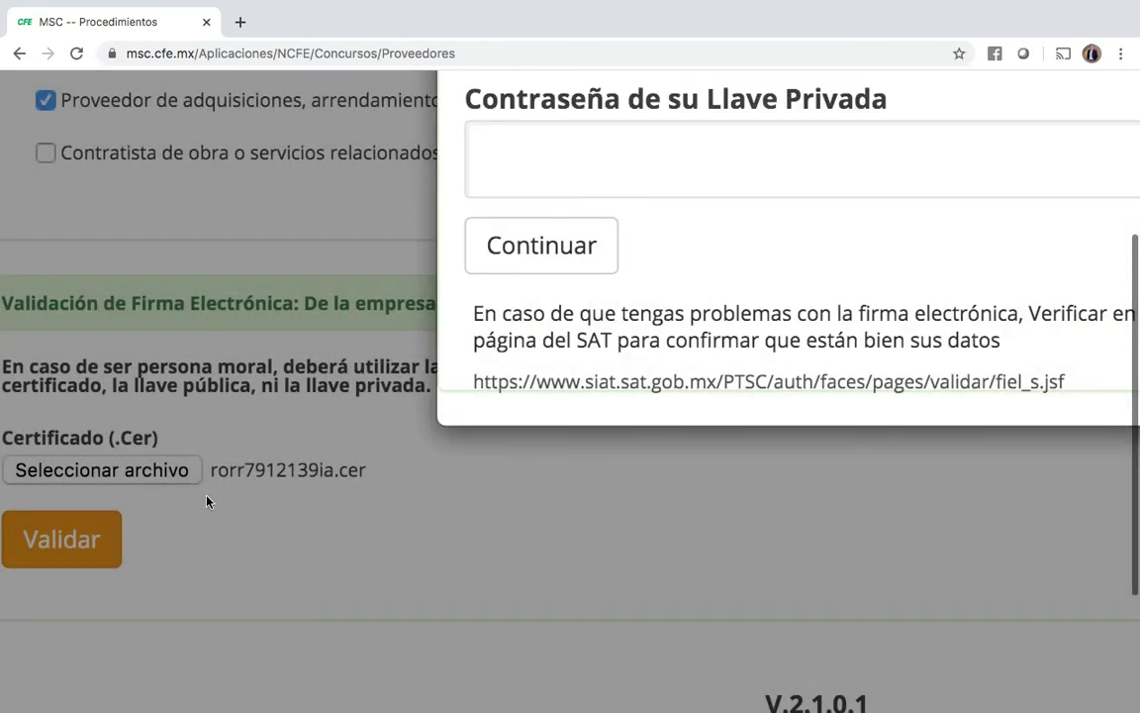
Step: Attach the .key private key file for the electronic signature
scroll(394, 382, "up", 2)
scroll(394, 382, "right", 2)
scroll(396, 381, "up", 3)
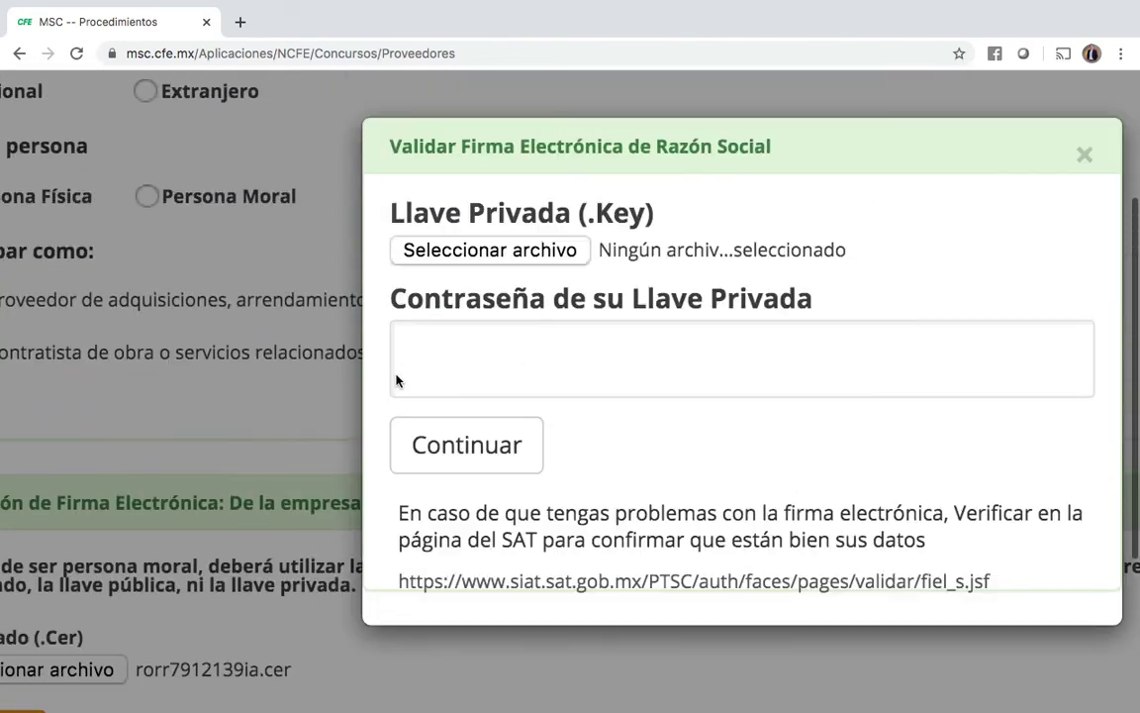
scroll(396, 381, "right", 3)
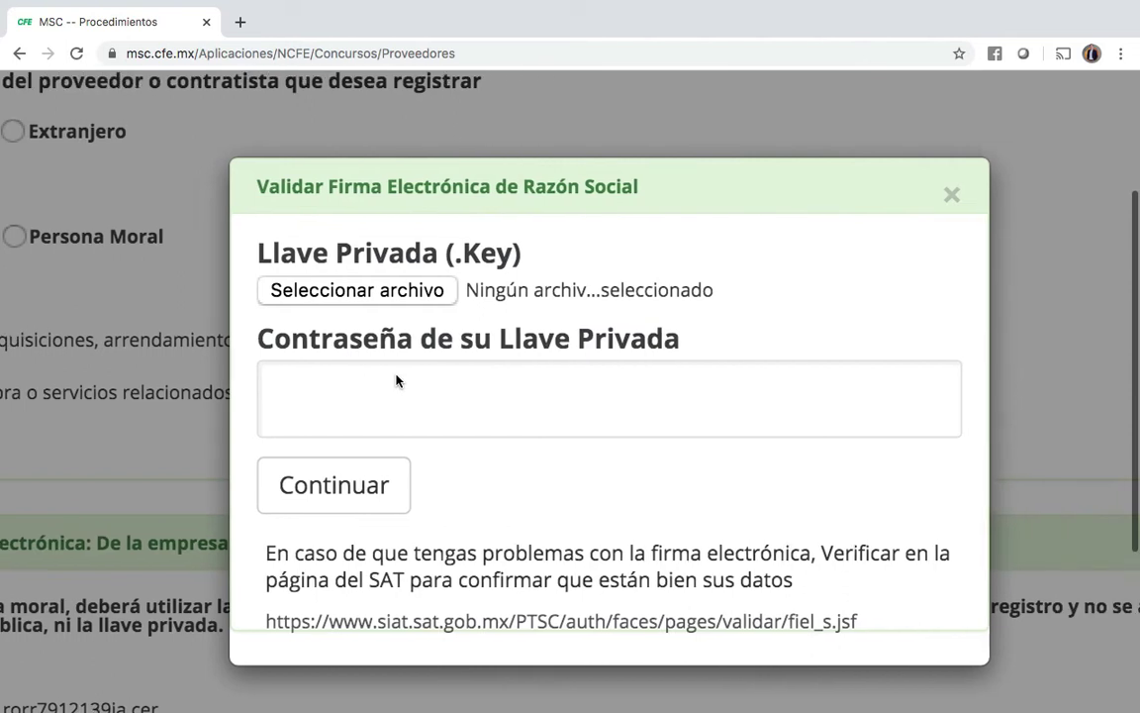
scroll(396, 381, "down", 1)
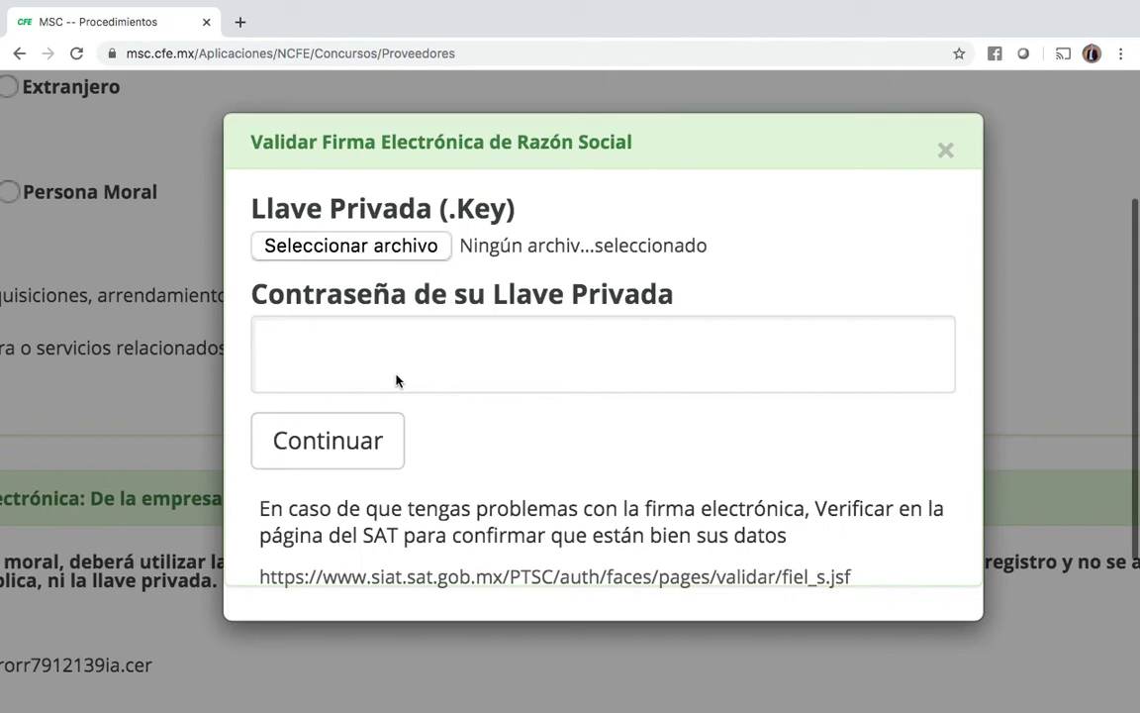
left_click(361, 255)
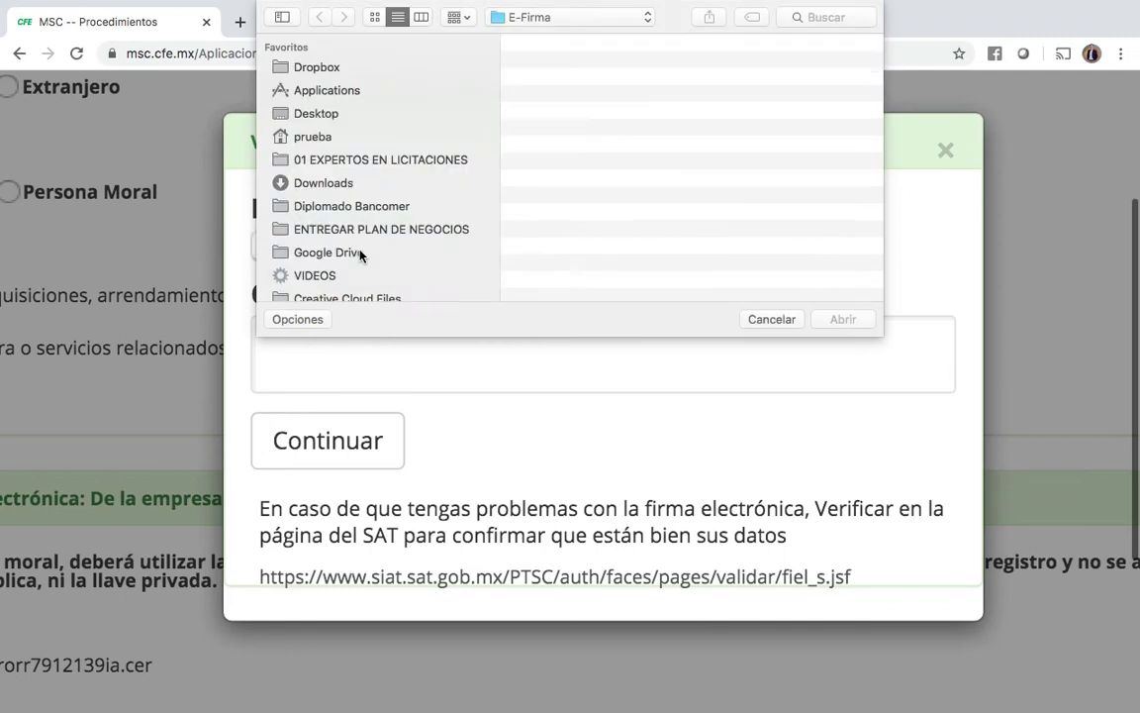
double_click(678, 106)
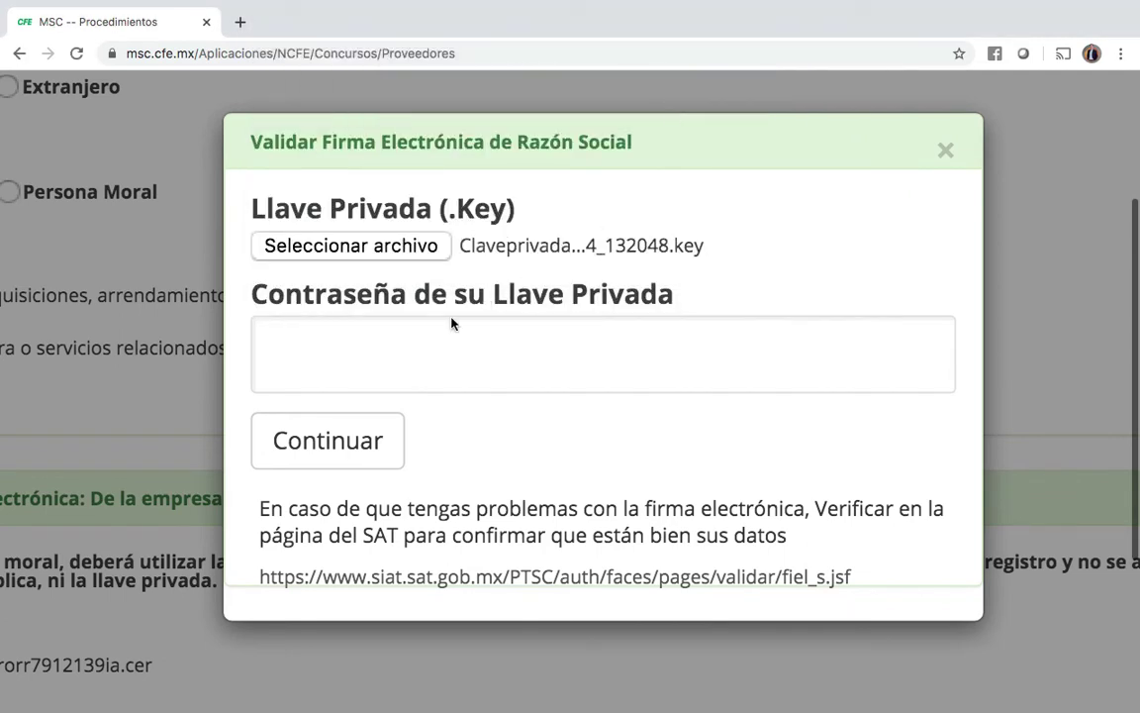
Step: Enter the private key password, validate it with Continuar, and dismiss the success message
left_click(433, 352)
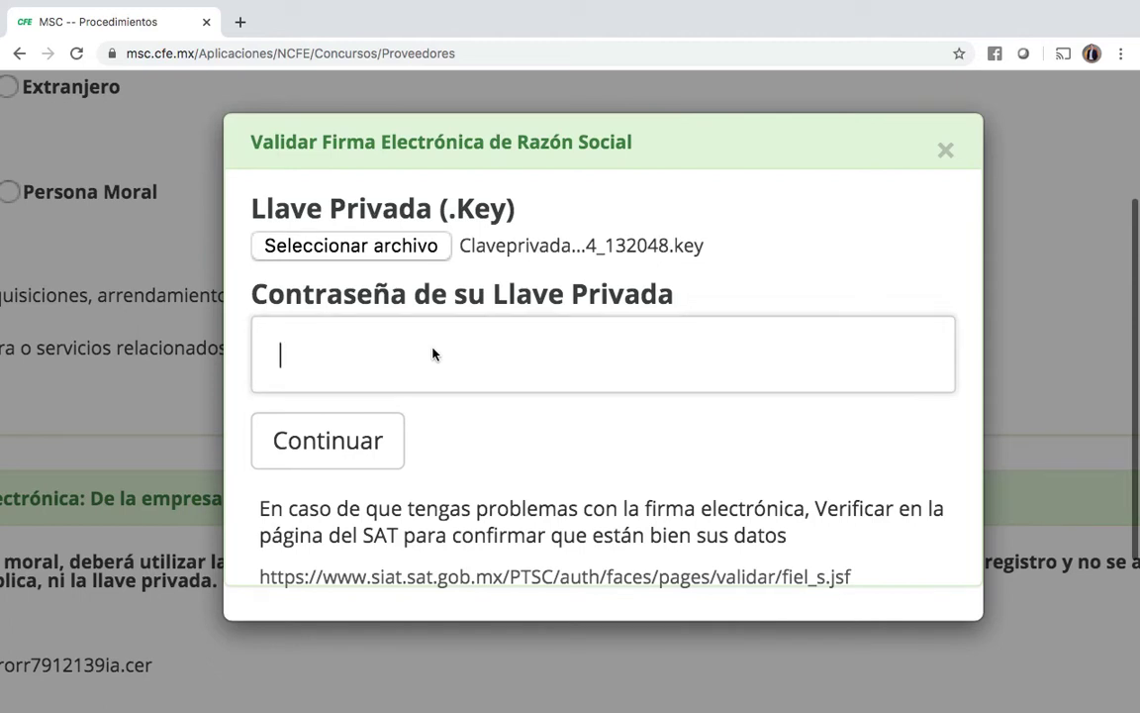
type("aaaaaaaaa")
left_click(335, 455)
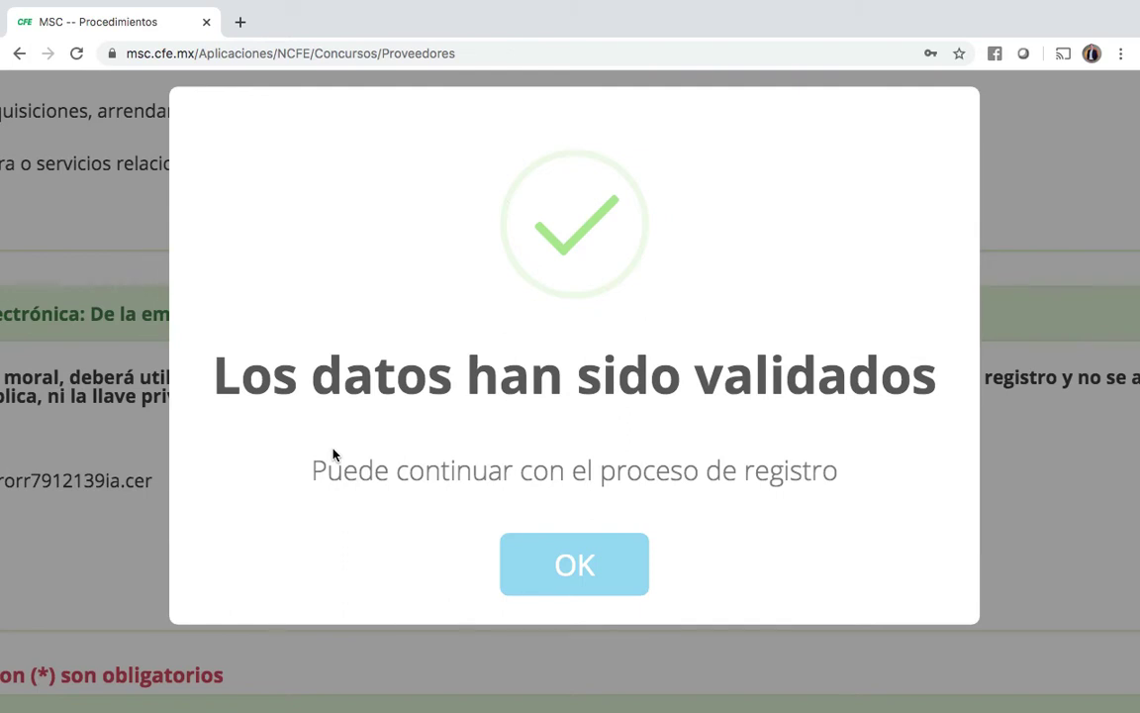
left_click(575, 567)
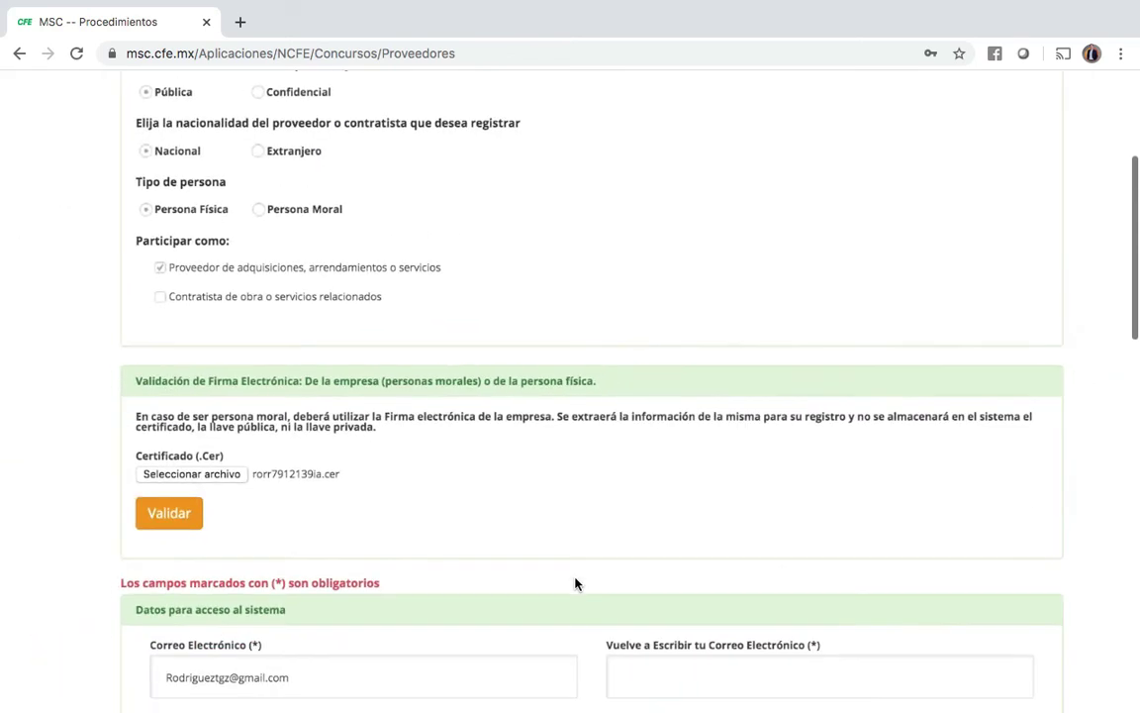
Step: Replace the Correo Electrónico with the new access e-mail and repeat it in the confirmation field
scroll(574, 584, "down", 5)
scroll(574, 584, "down", 4)
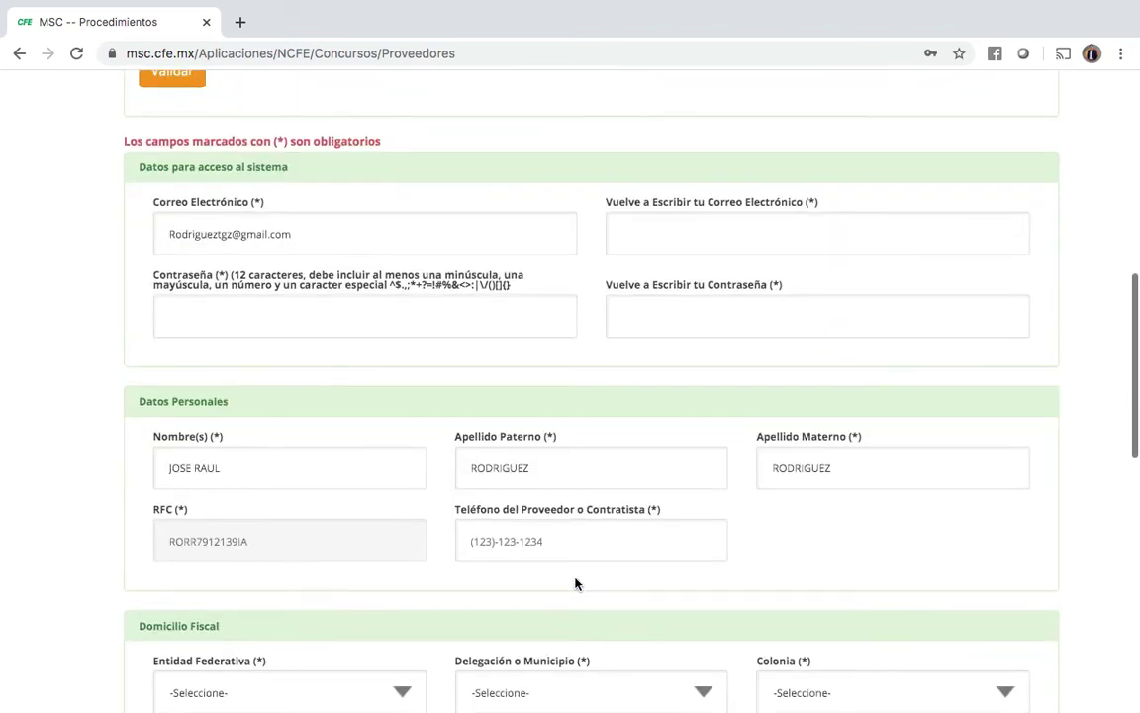
triple_click(311, 237)
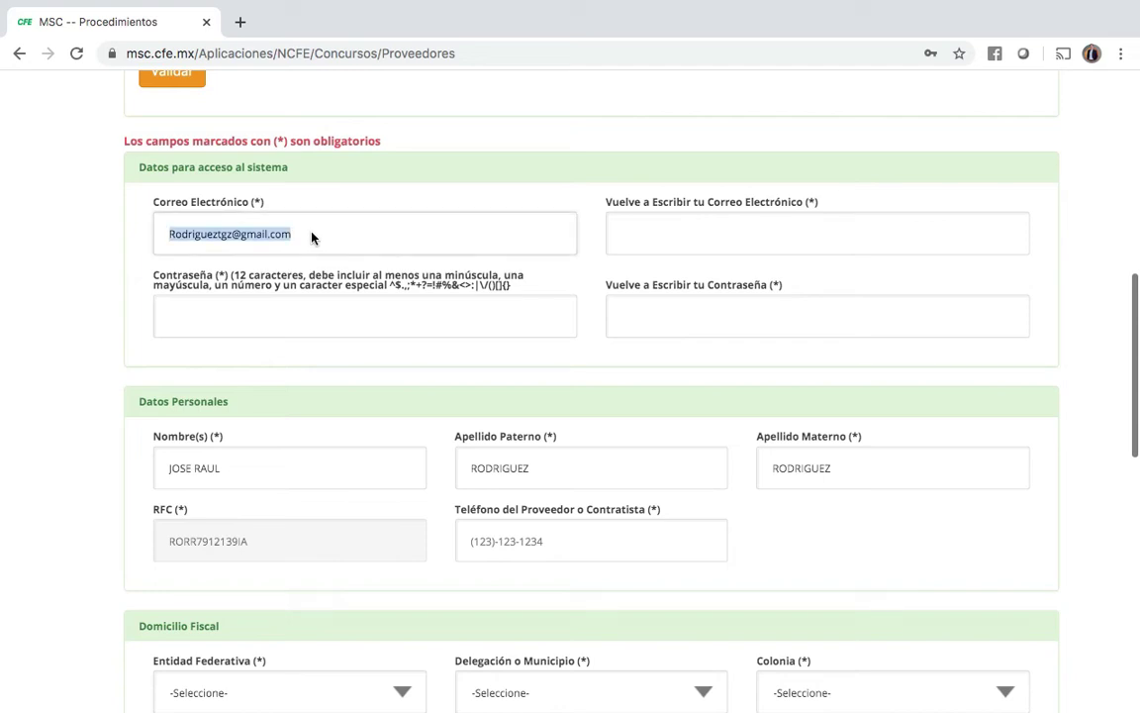
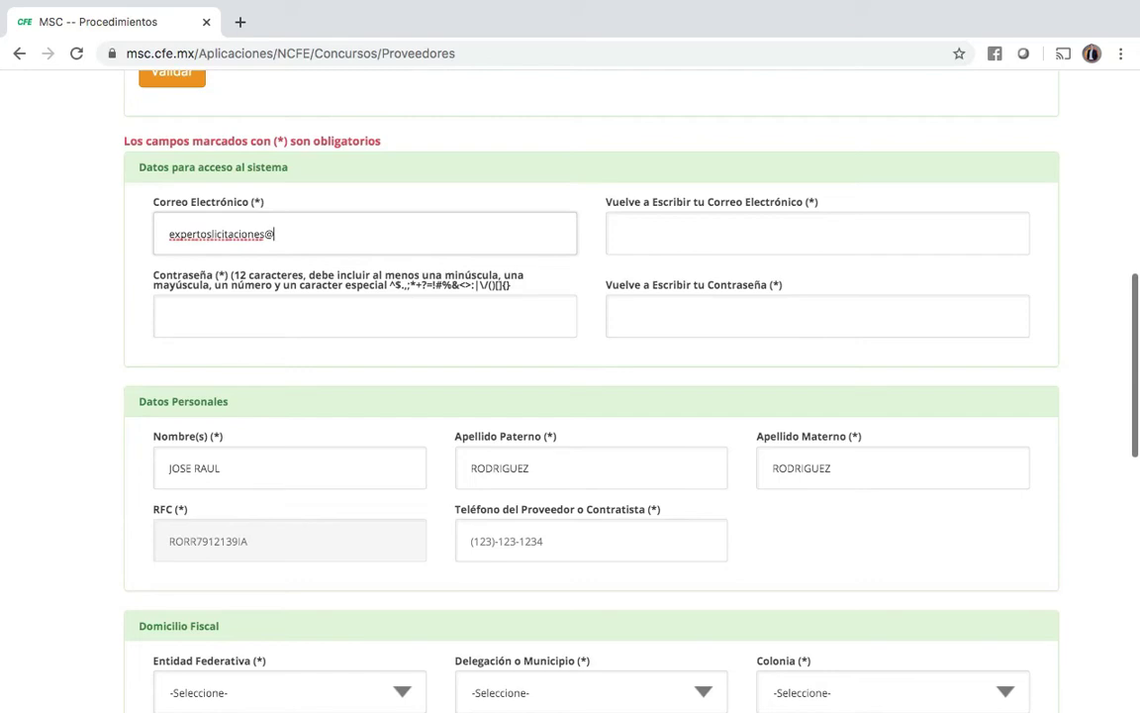
left_click(682, 235)
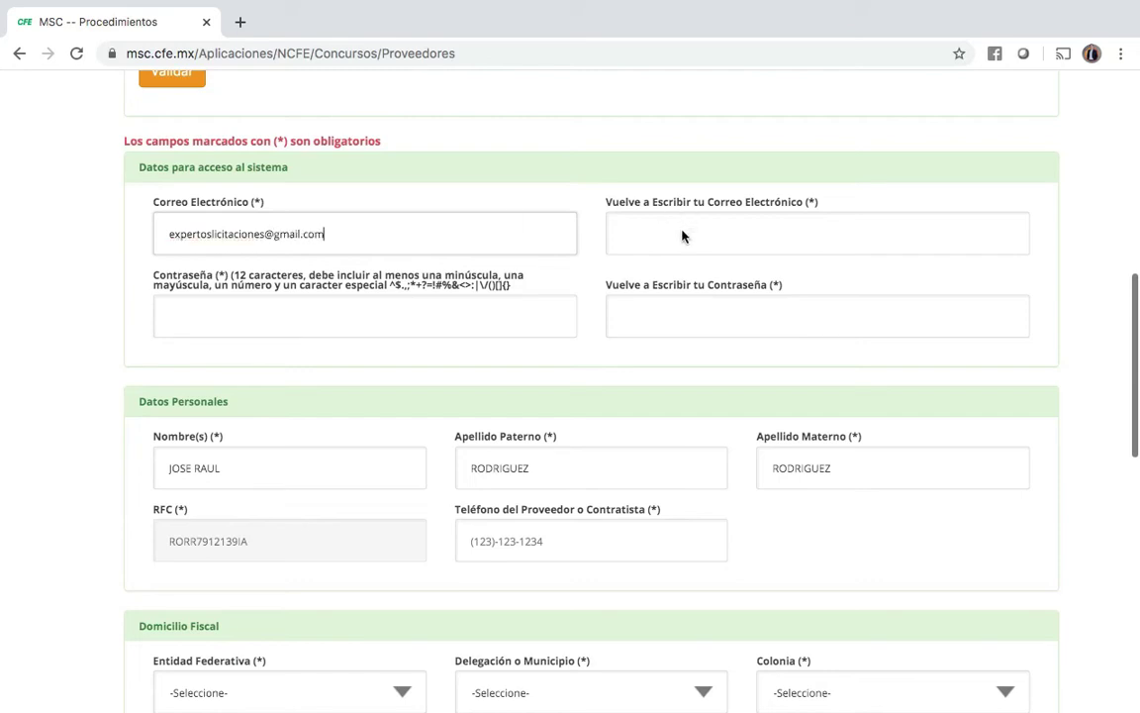
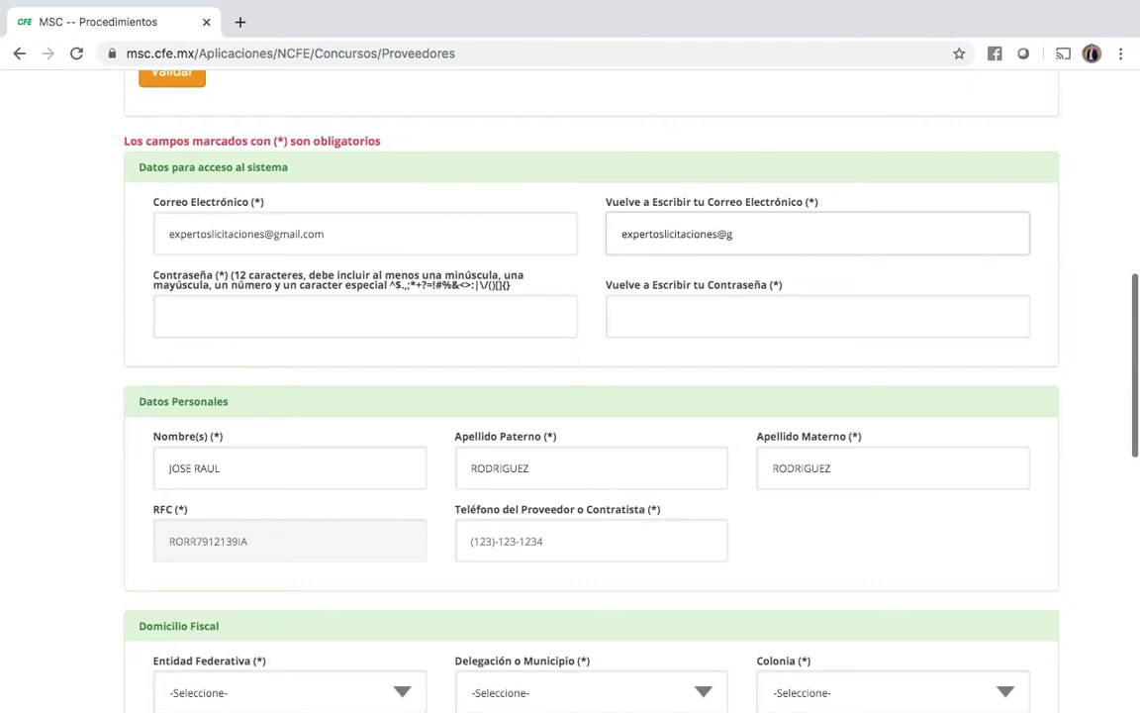
Step: Type the account password and its confirmation in both password fields
left_click(374, 321)
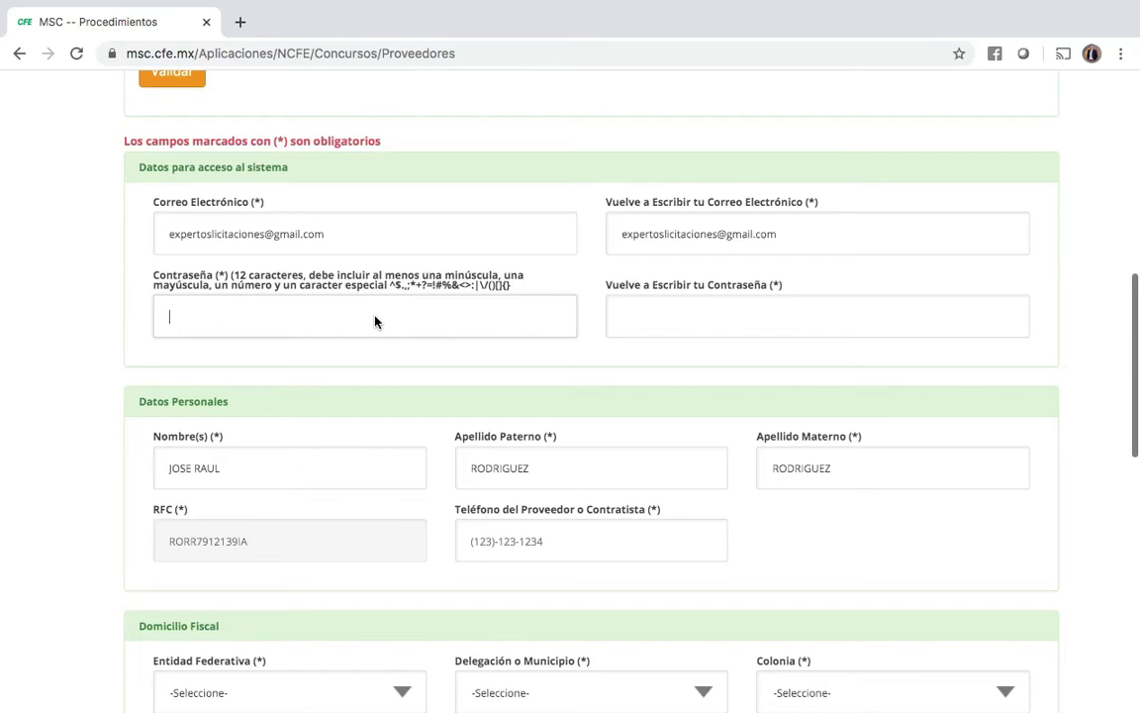
type("••••••••••••")
left_click(713, 314)
type("•••••••")
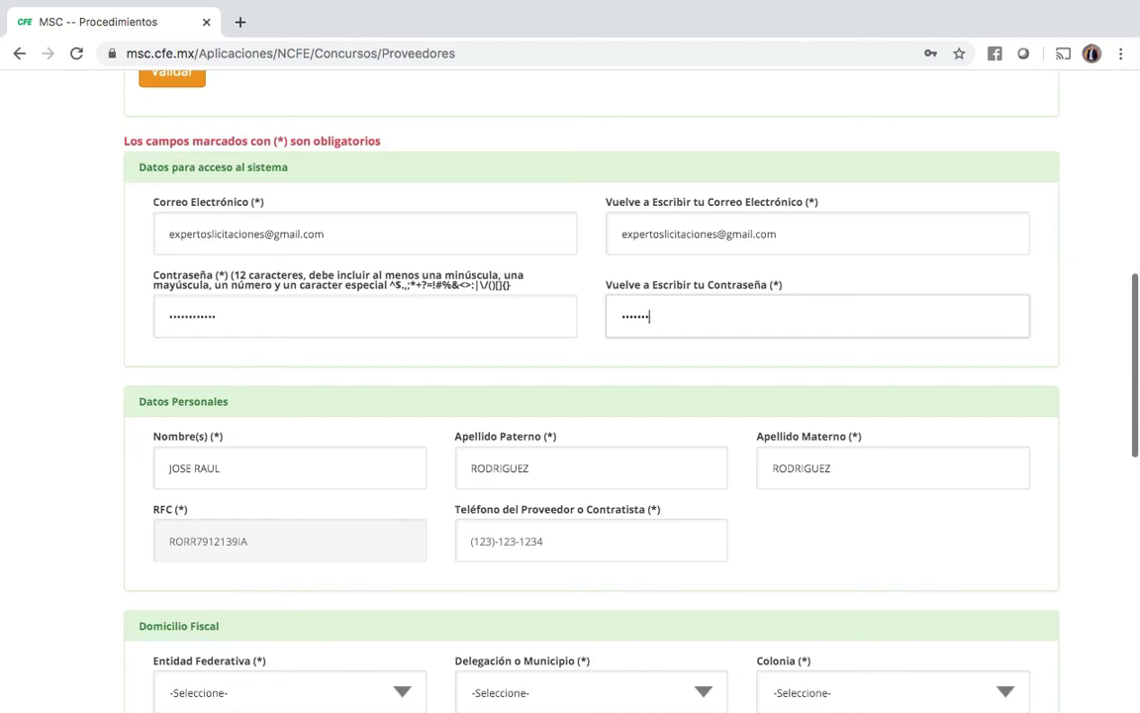
type("••••••")
scroll(572, 377, "down", 2)
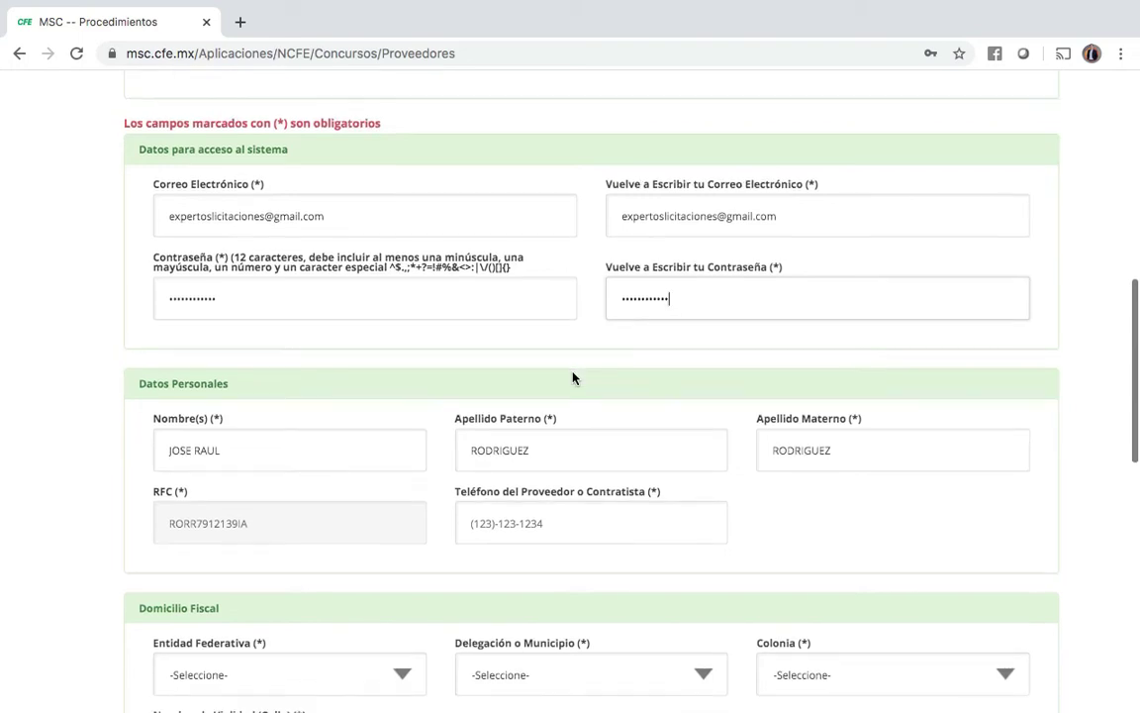
Step: Enter the supplier's phone number in Teléfono del Proveedor o Contratista, replacing the autofilled value
scroll(573, 377, "down", 1)
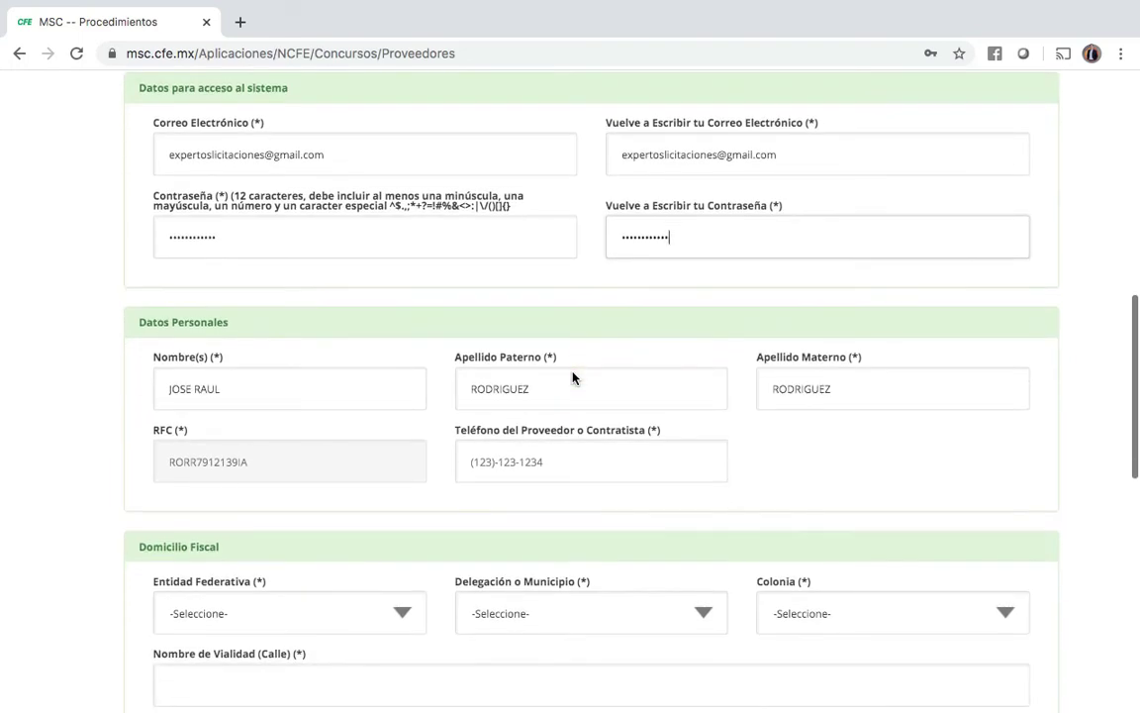
scroll(572, 377, "down", 3)
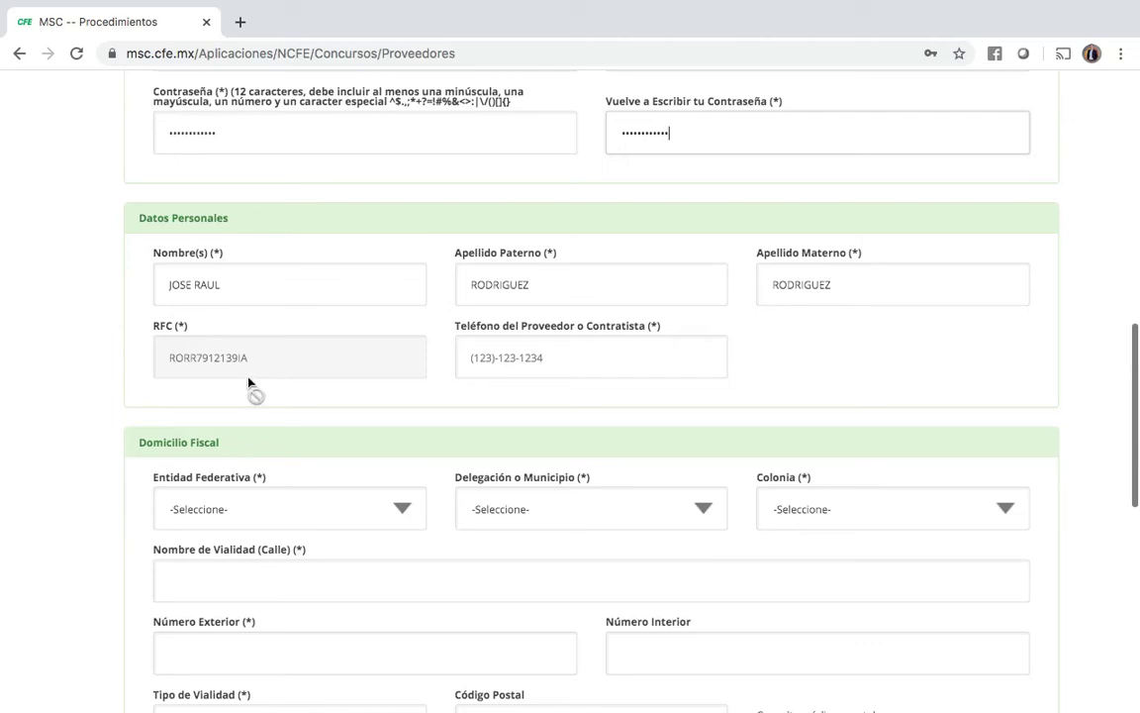
left_click(578, 368)
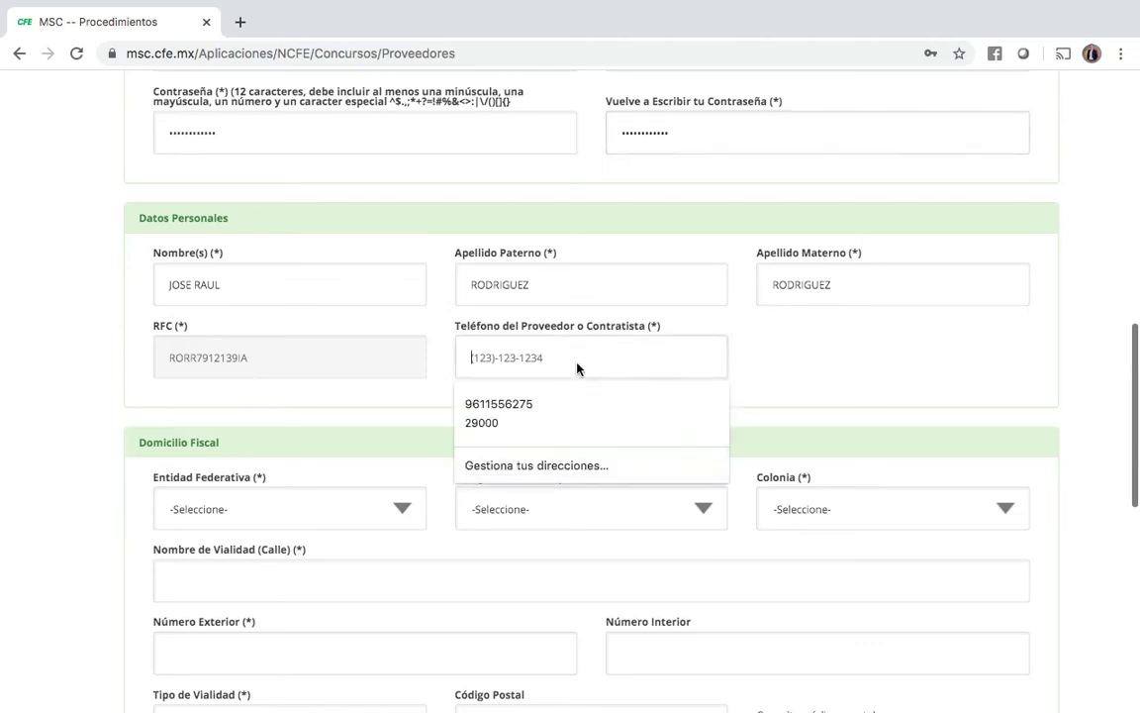
left_click(559, 411)
key("BackSpace")
key("Tab")
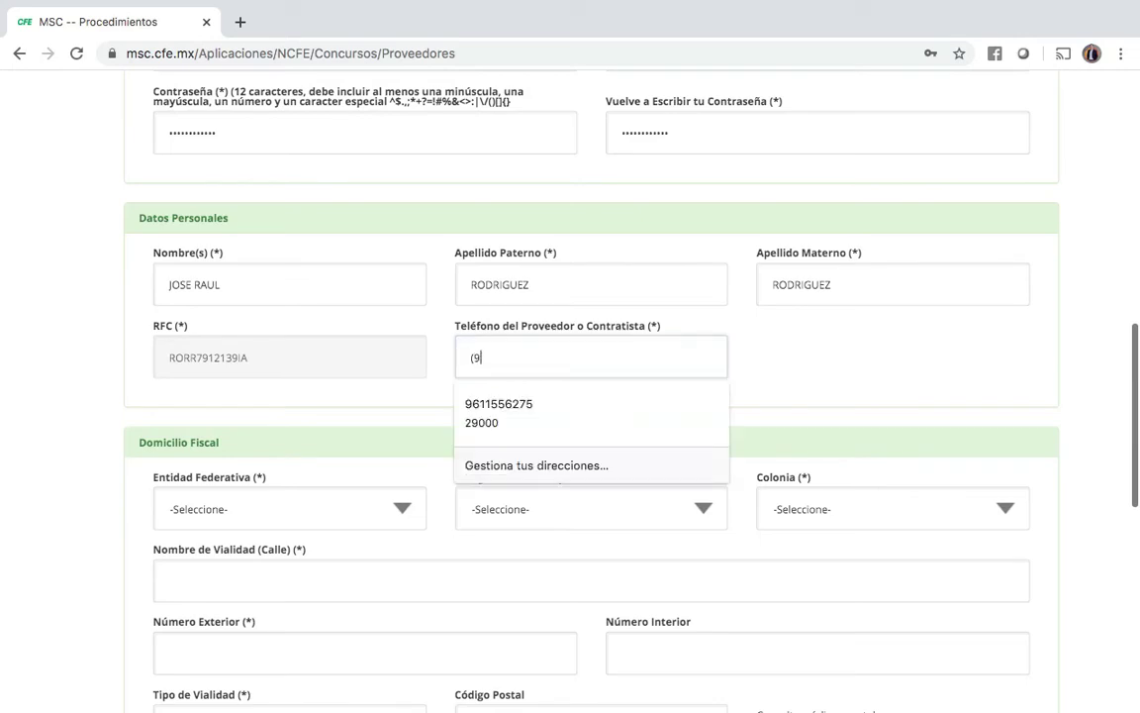
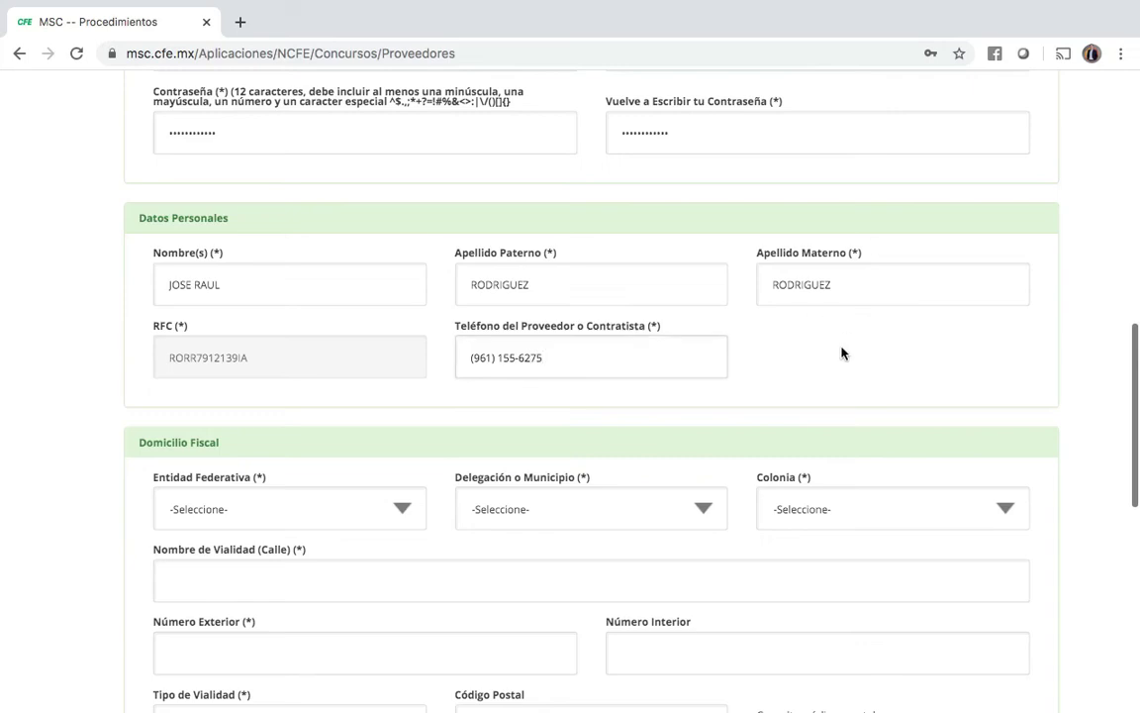
scroll(841, 354, "down", 3)
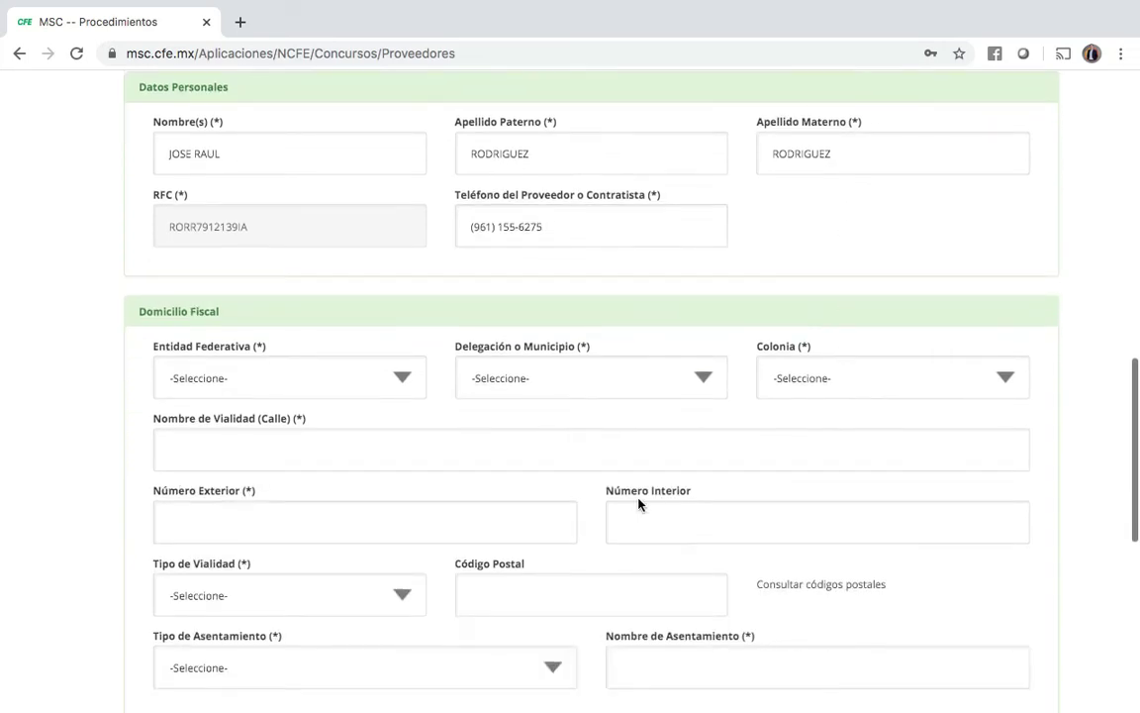
scroll(638, 504, "down", 1)
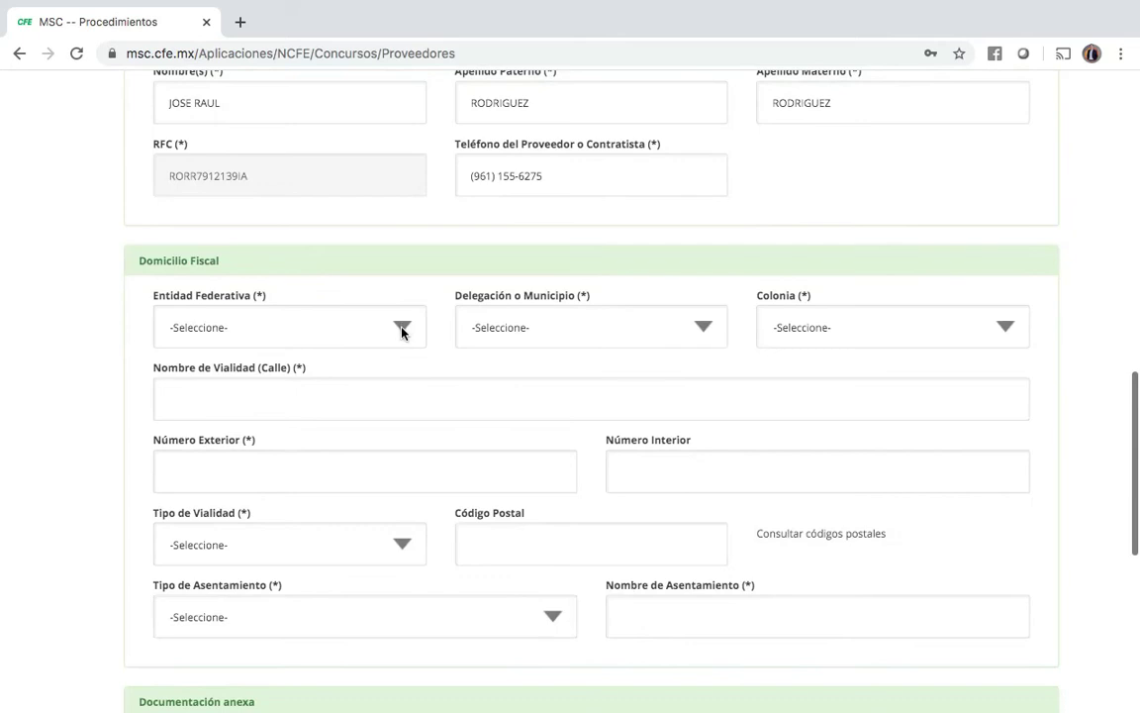
Step: Set the fiscal address state to Chiapas, municipality Tuxtla Gutiérrez, and colonia San Francisco
left_click(402, 332)
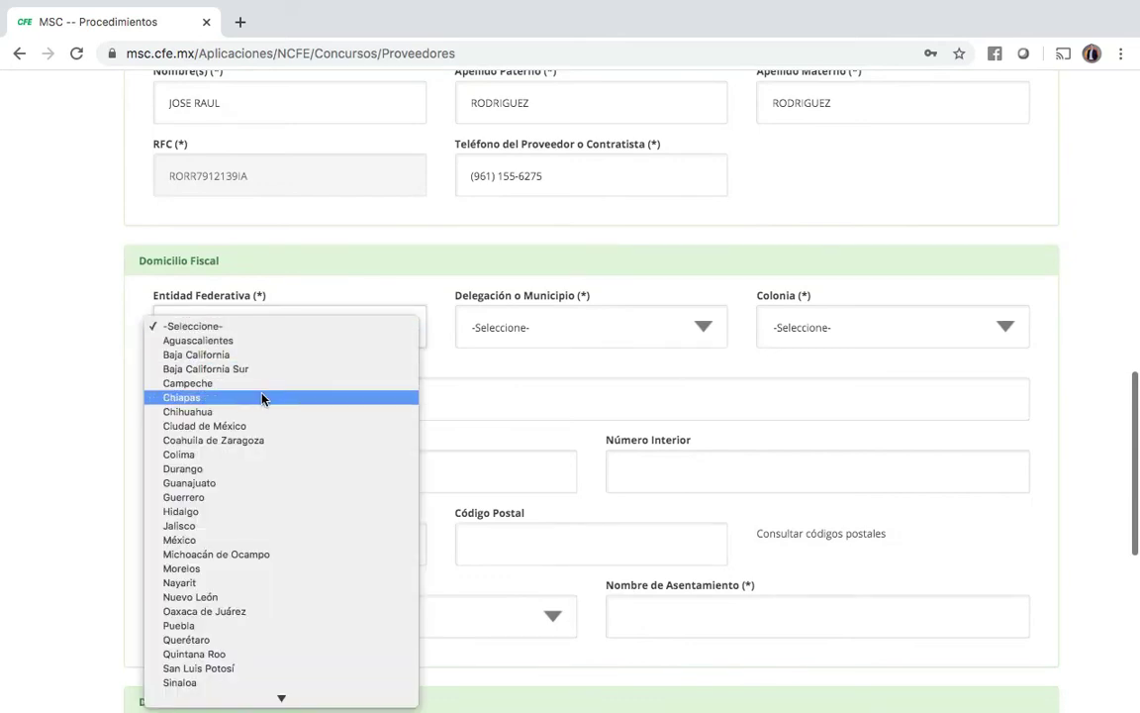
left_click(263, 398)
left_click(701, 326)
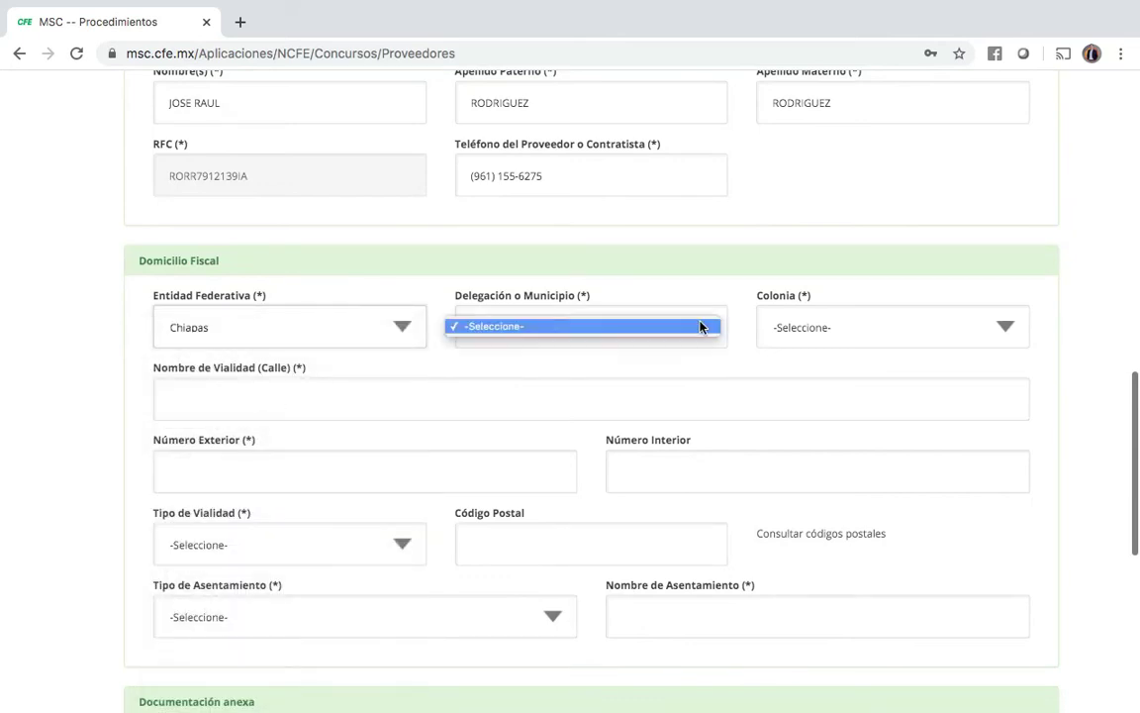
left_click(450, 369)
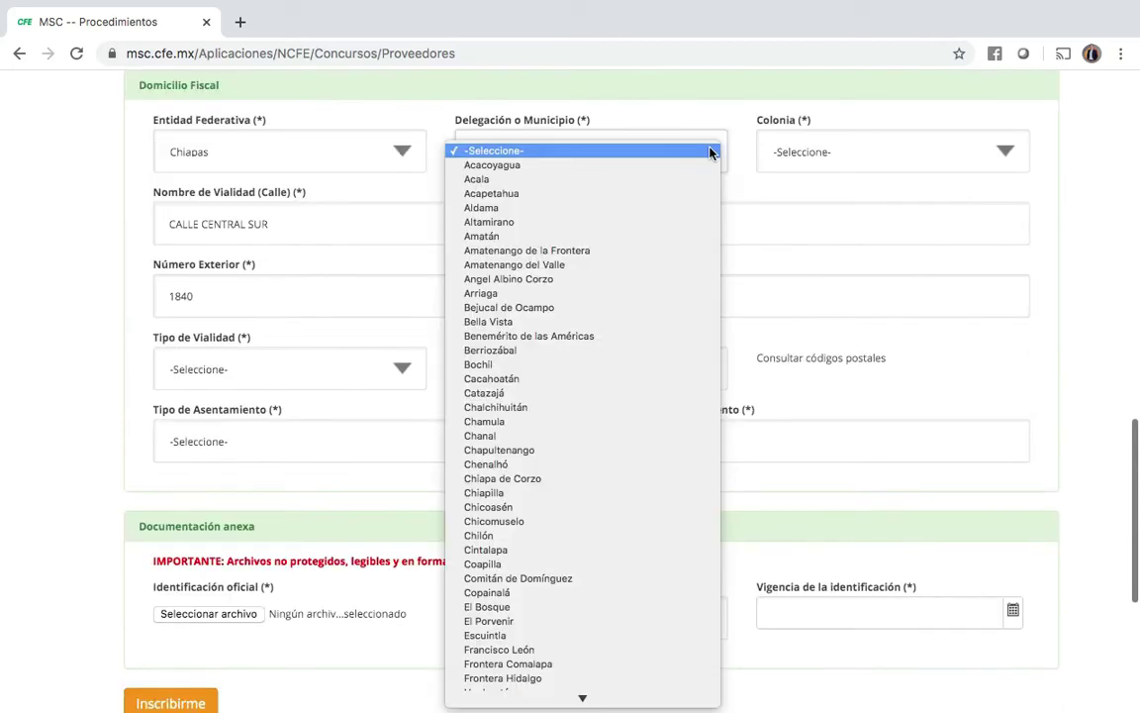
key("t")
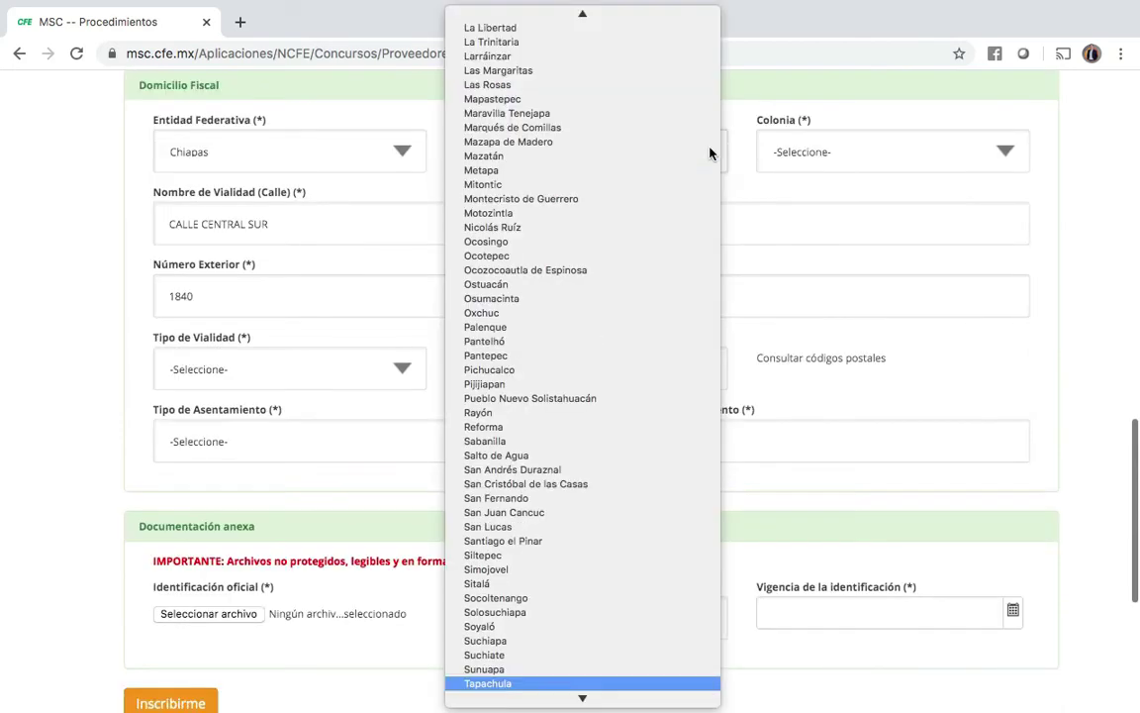
key("Down")
key("Down")
key("Down")
key("Down")
key("Down")
key("Down")
key("Down")
key("Down")
key("Down")
key("Down")
key("Down")
key("Down")
key("Down")
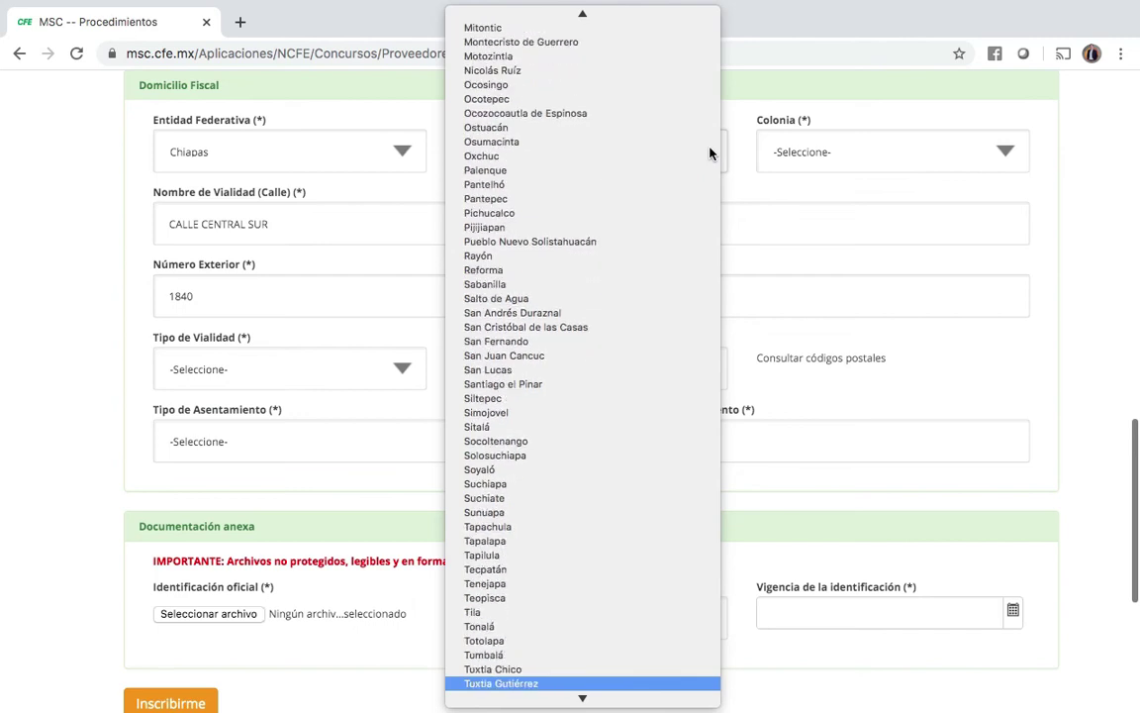
key("Up")
key("Up")
key("Return")
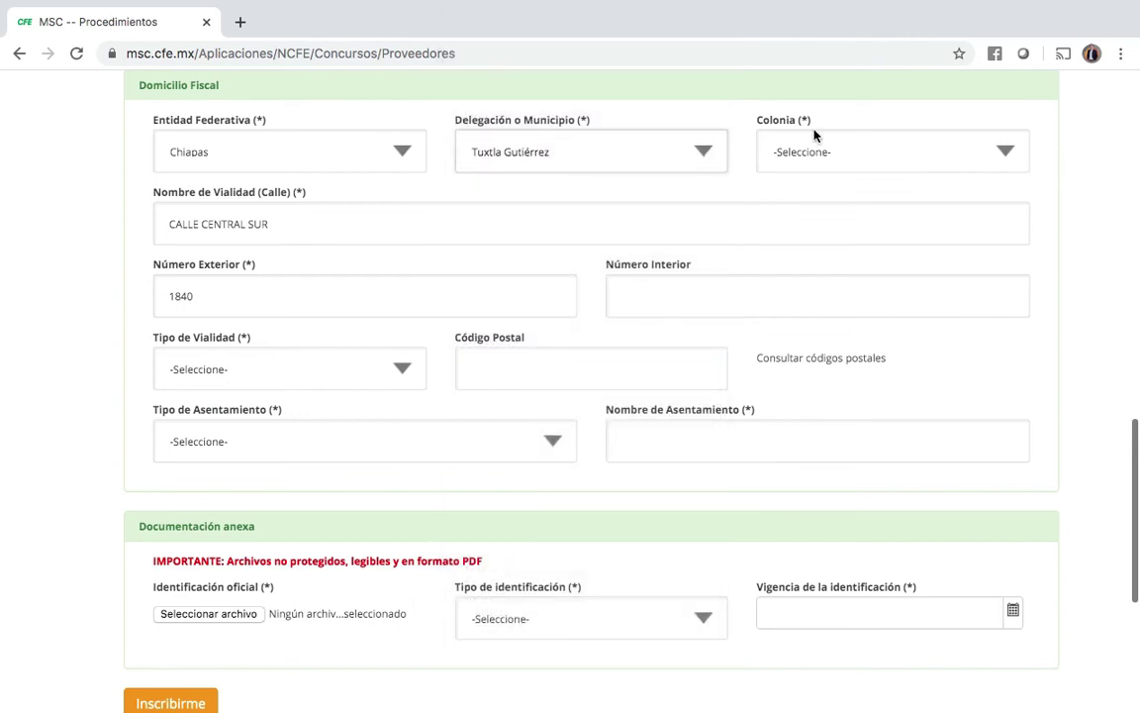
left_click(1005, 152)
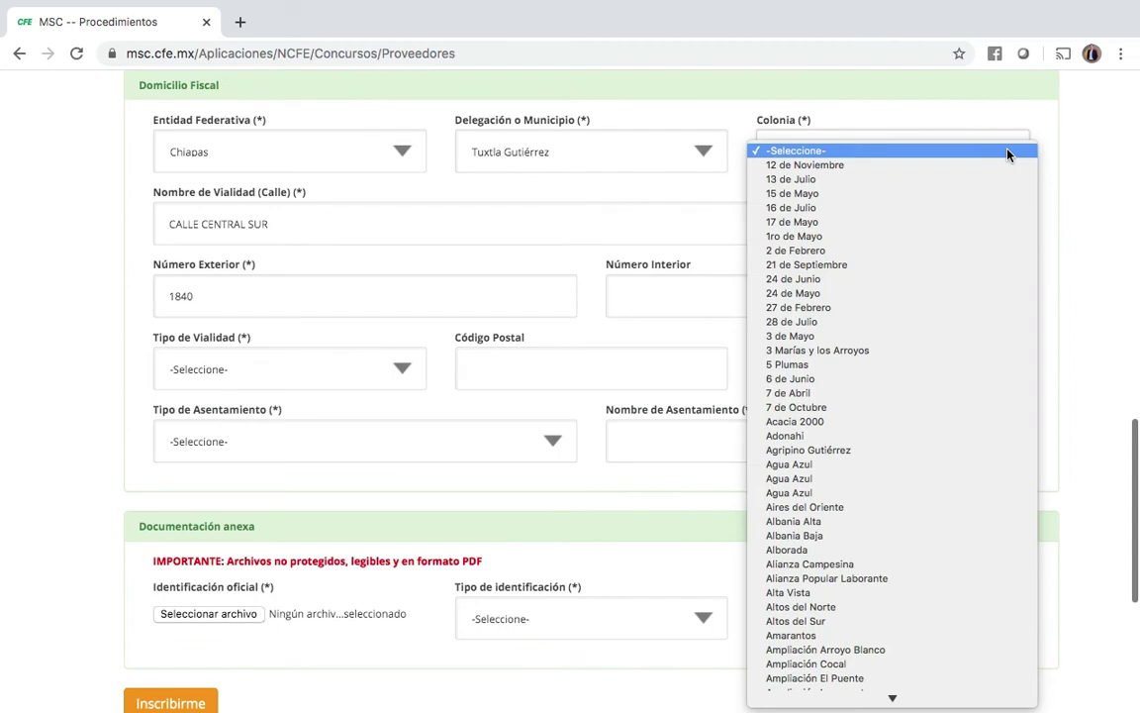
type("san francisco")
key("Return")
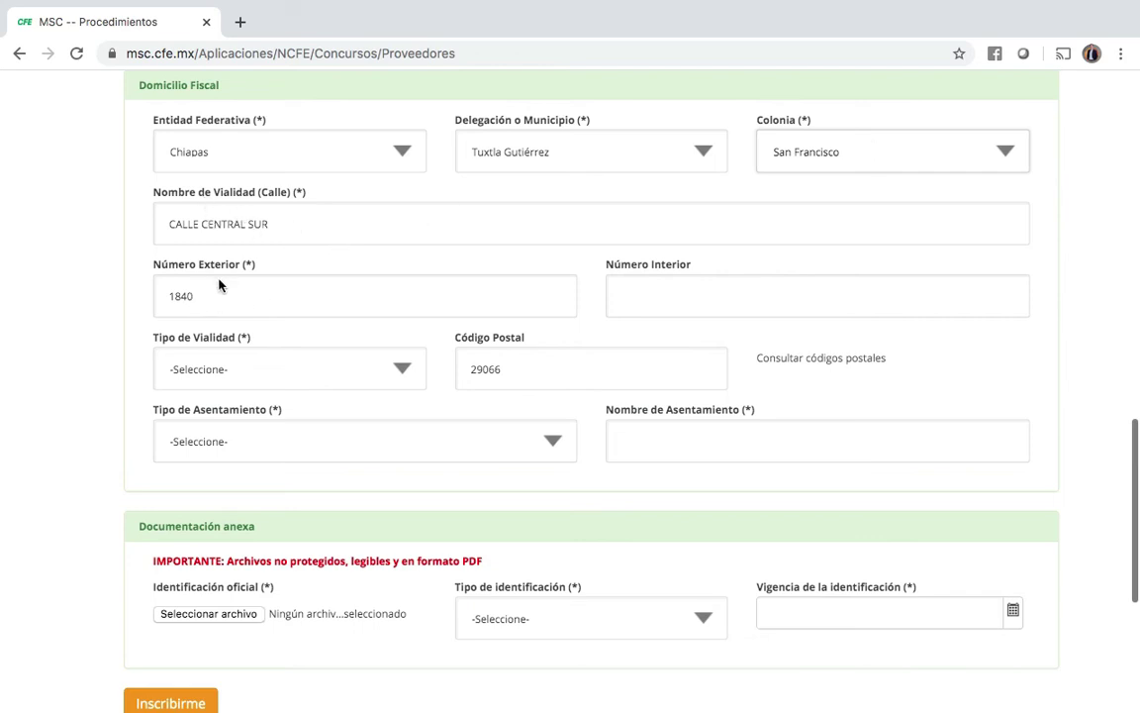
Step: Set Tipo de Vialidad to Calle, Tipo de Asentamiento to Barrio, and the settlement name to SAN FRANCISCO
left_click(405, 373)
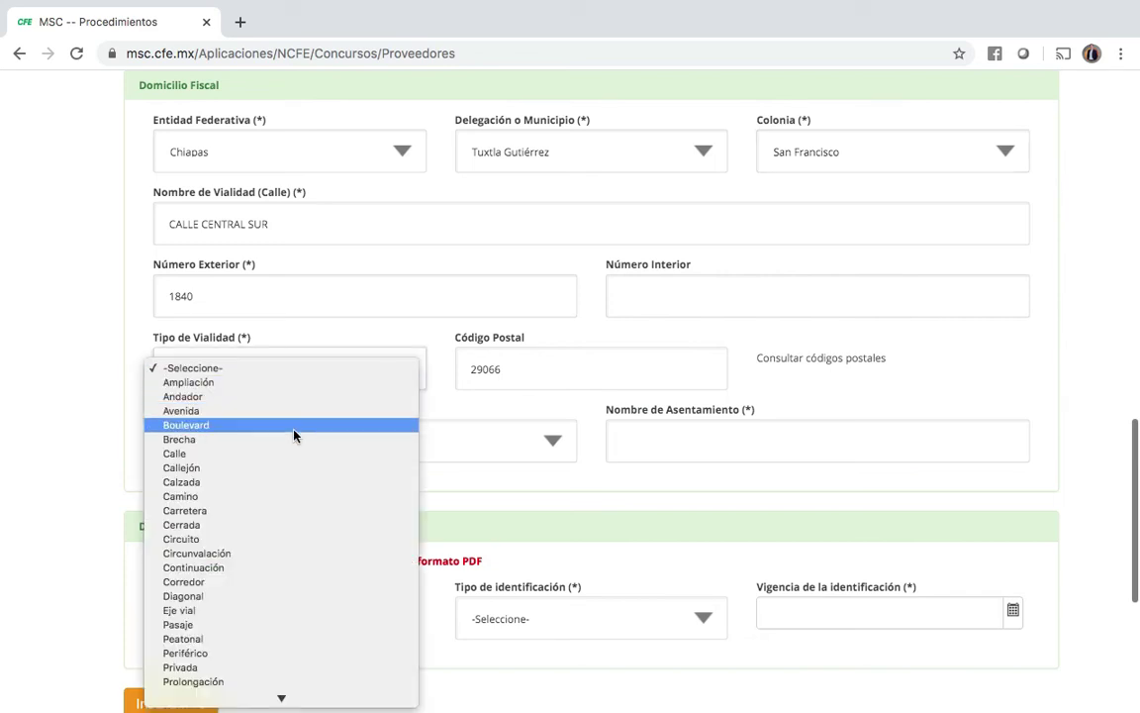
left_click(265, 456)
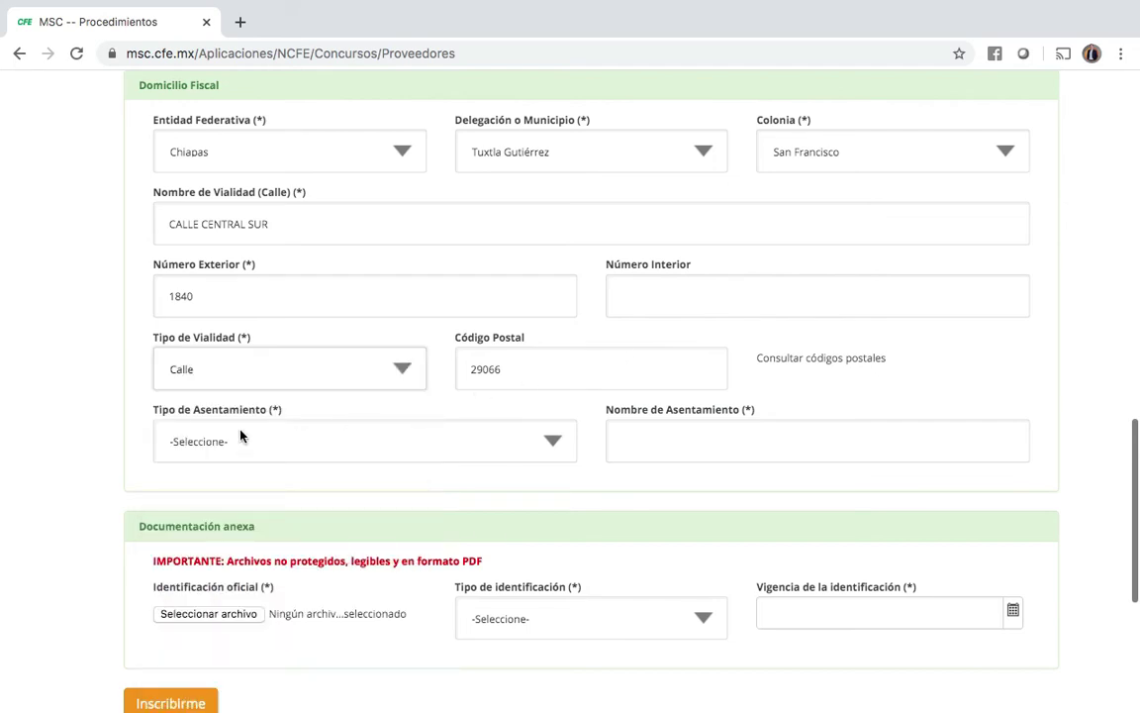
left_click(556, 442)
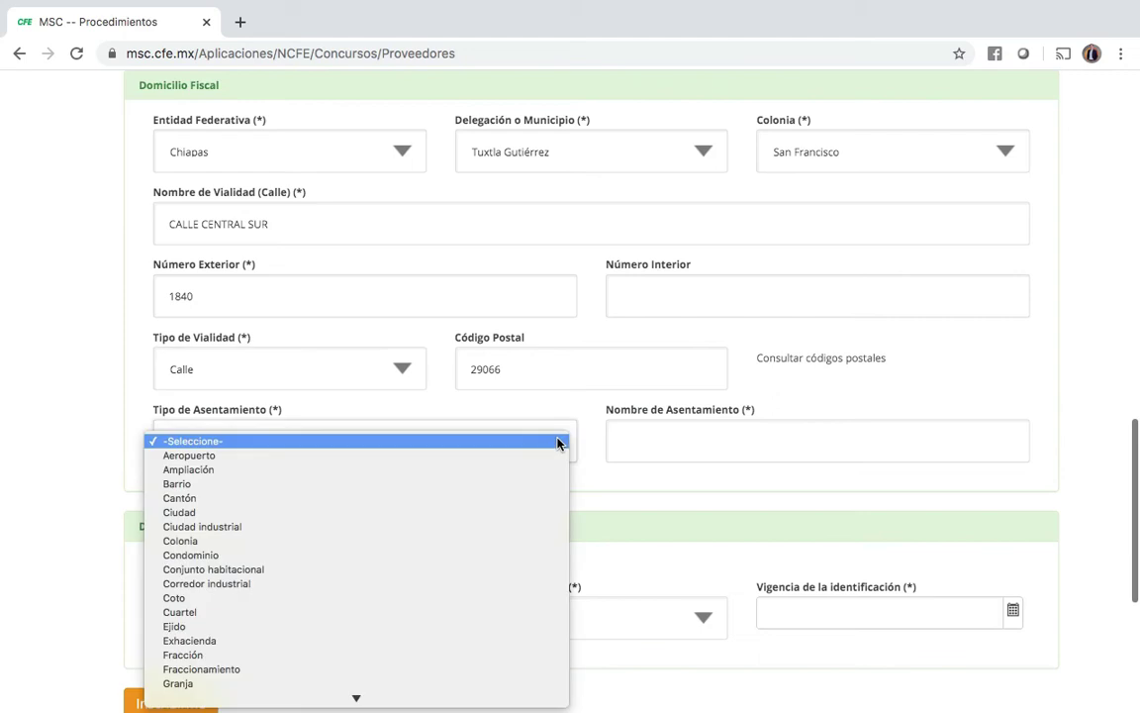
left_click(338, 484)
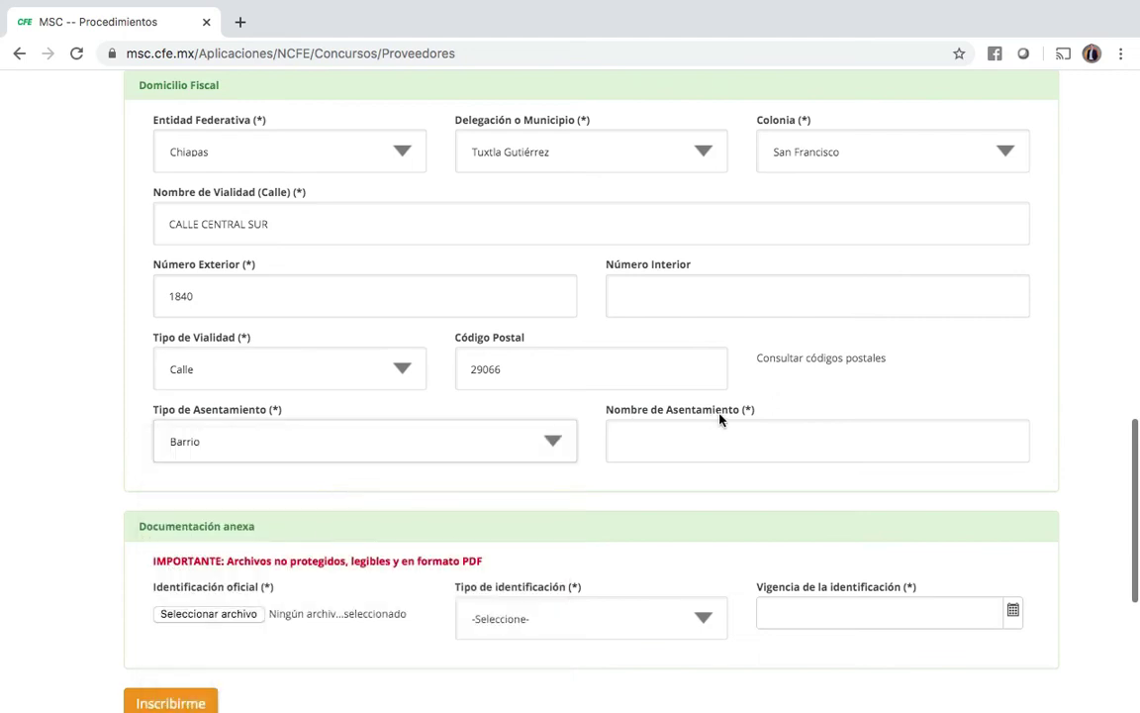
left_click(721, 421)
scroll(720, 420, "down", 3)
type("SAN FRANCIS")
type("CO")
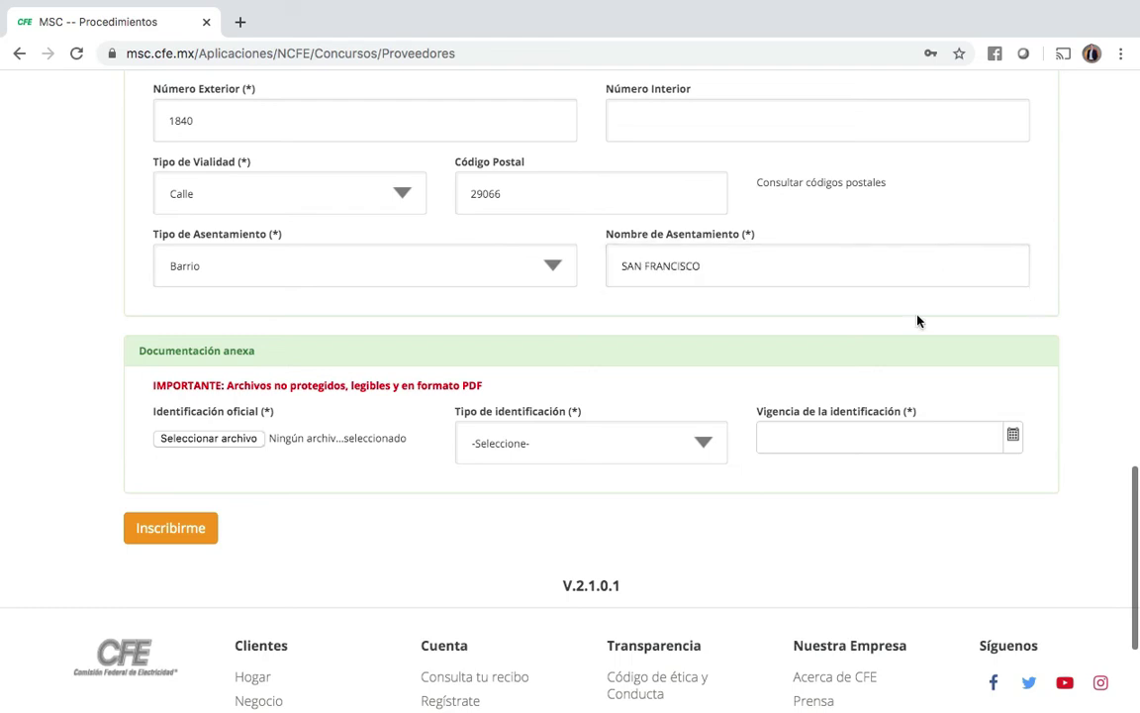
scroll(817, 321, "down", 1)
Step: Attach the INE identification PDF as the official ID document
scroll(816, 321, "down", 1)
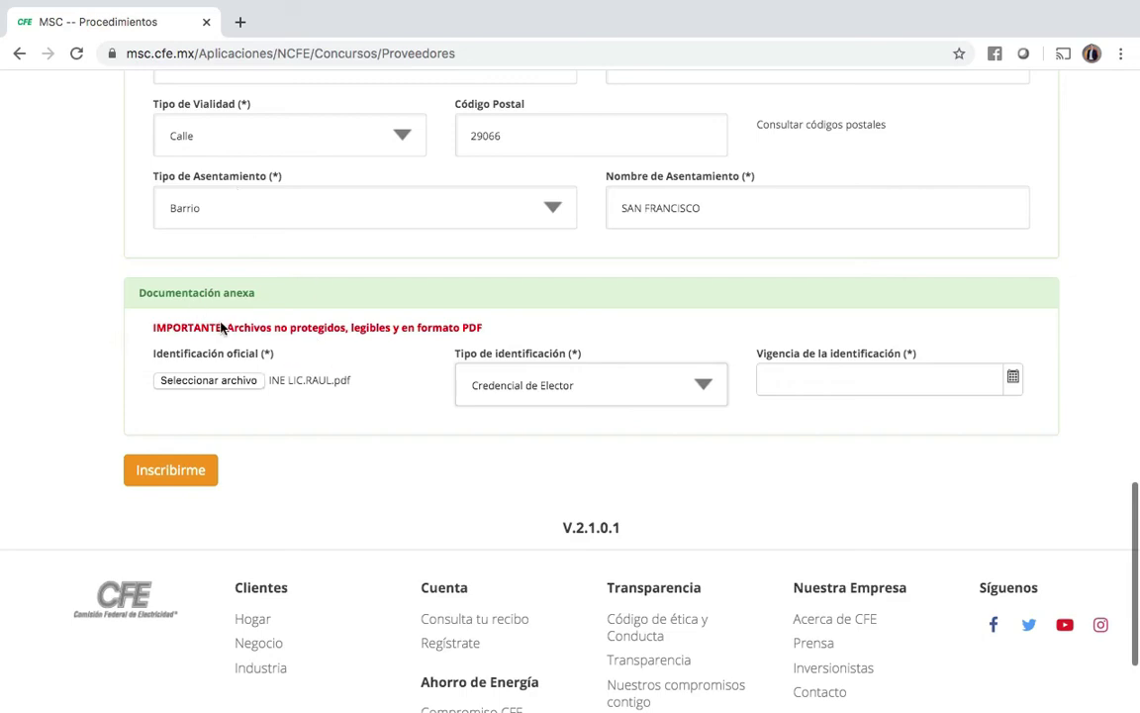
scroll(223, 330, "up", 3)
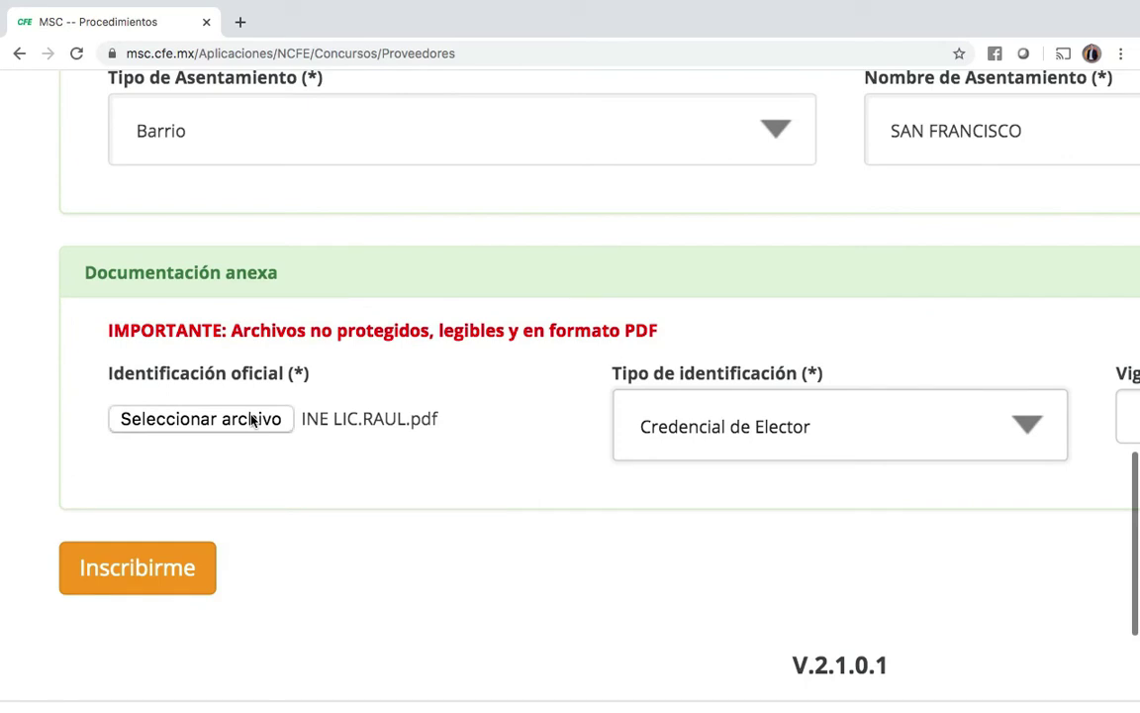
left_click(201, 419)
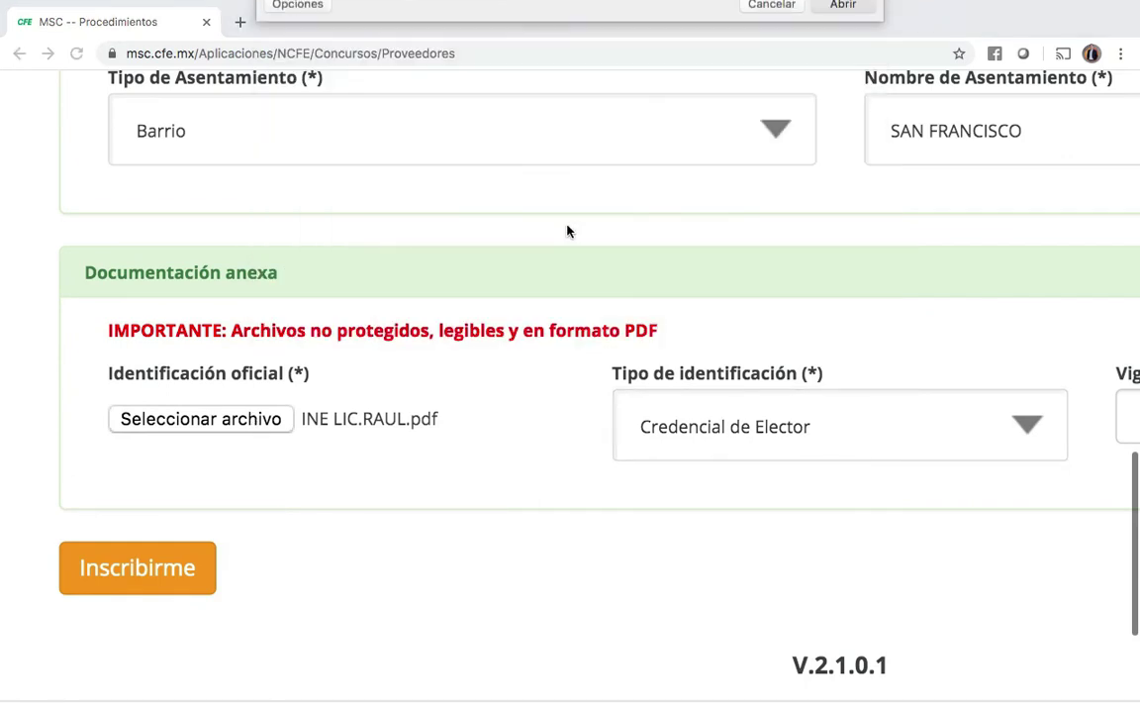
scroll(582, 329, "right", 2)
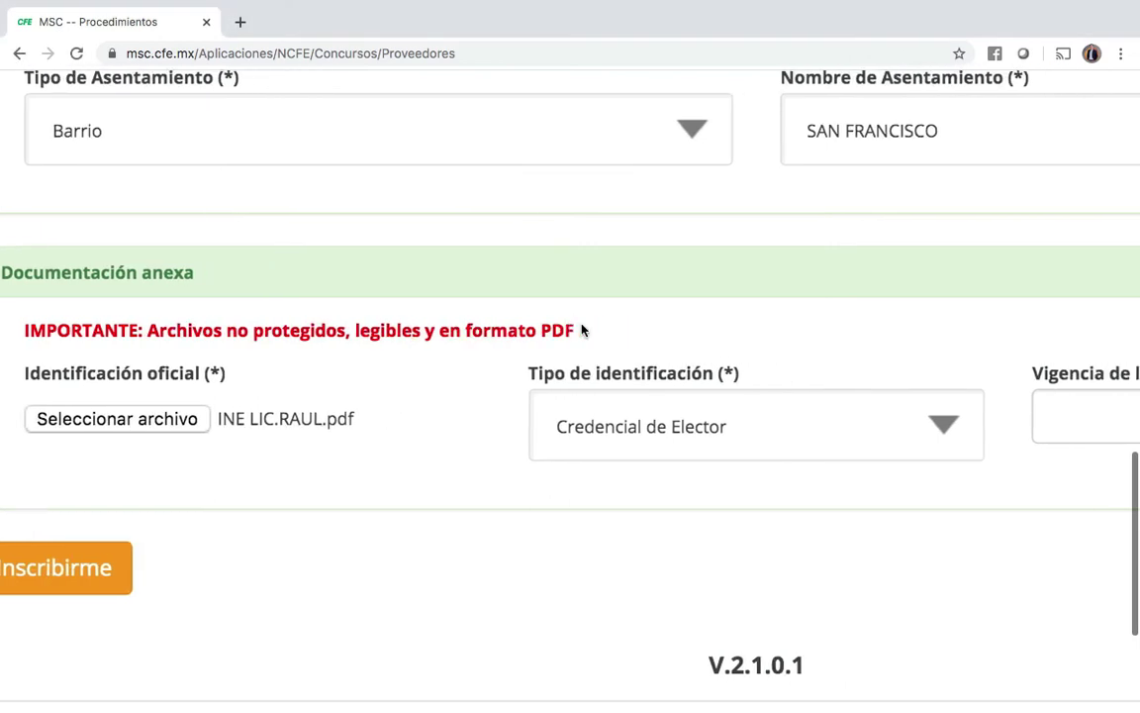
scroll(583, 328, "right", 2)
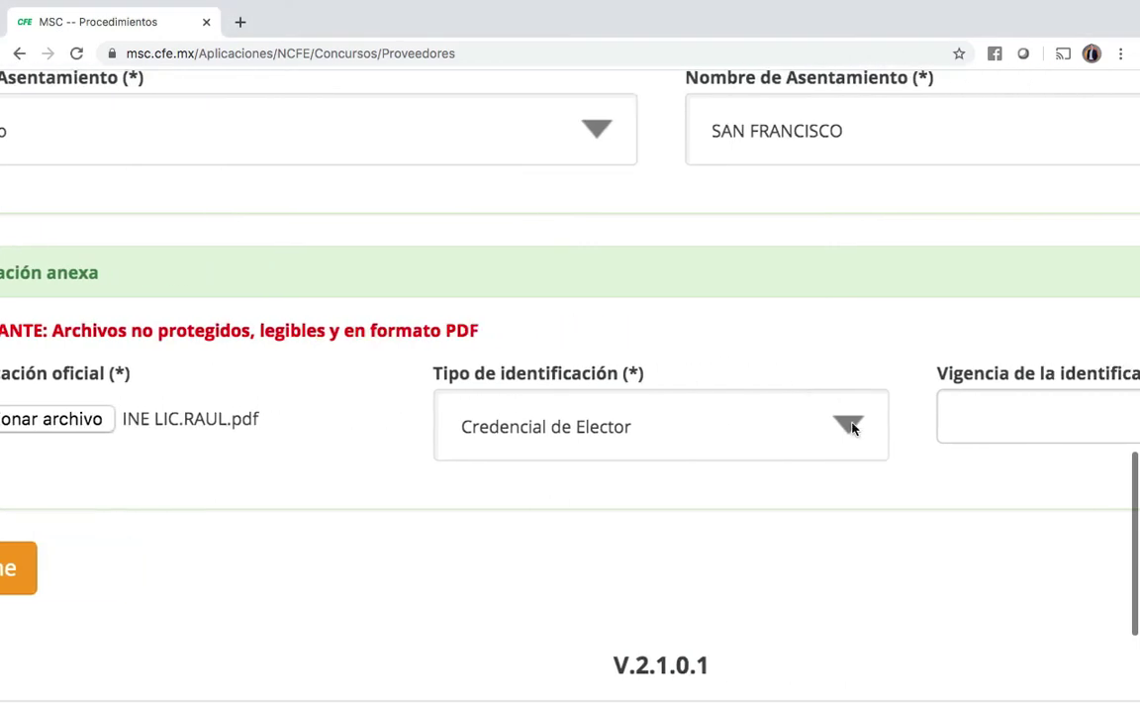
Step: Set the Tipo de identificación to Credencial de Elector
left_click(852, 426)
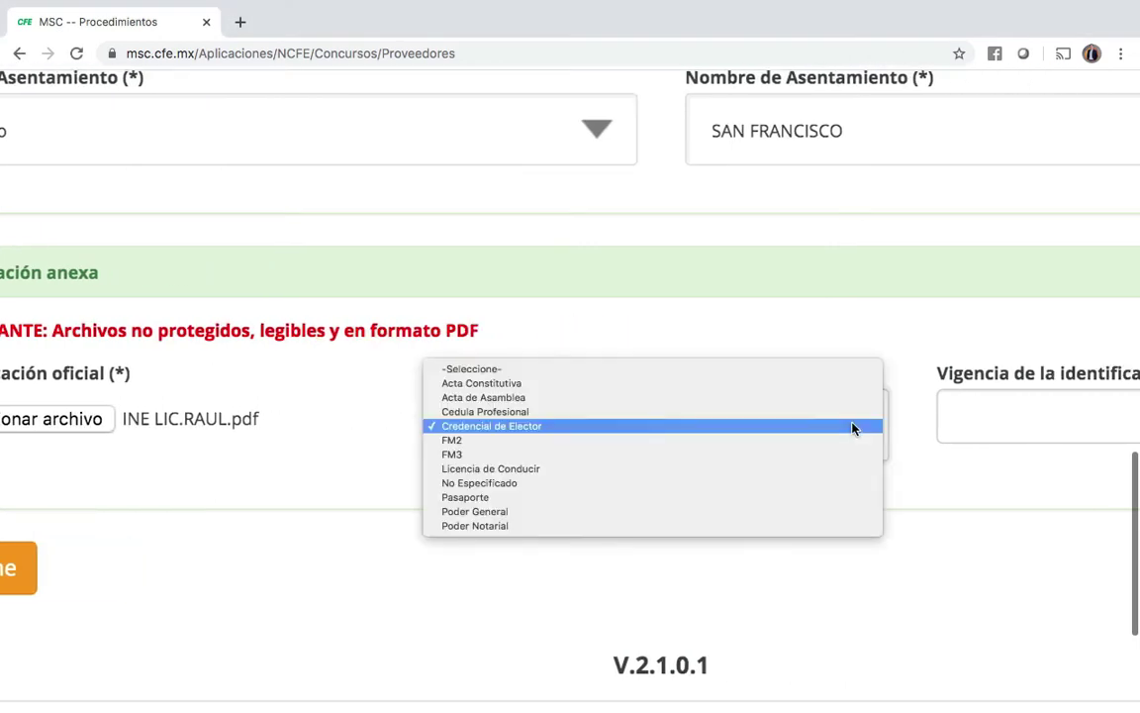
left_click(534, 426)
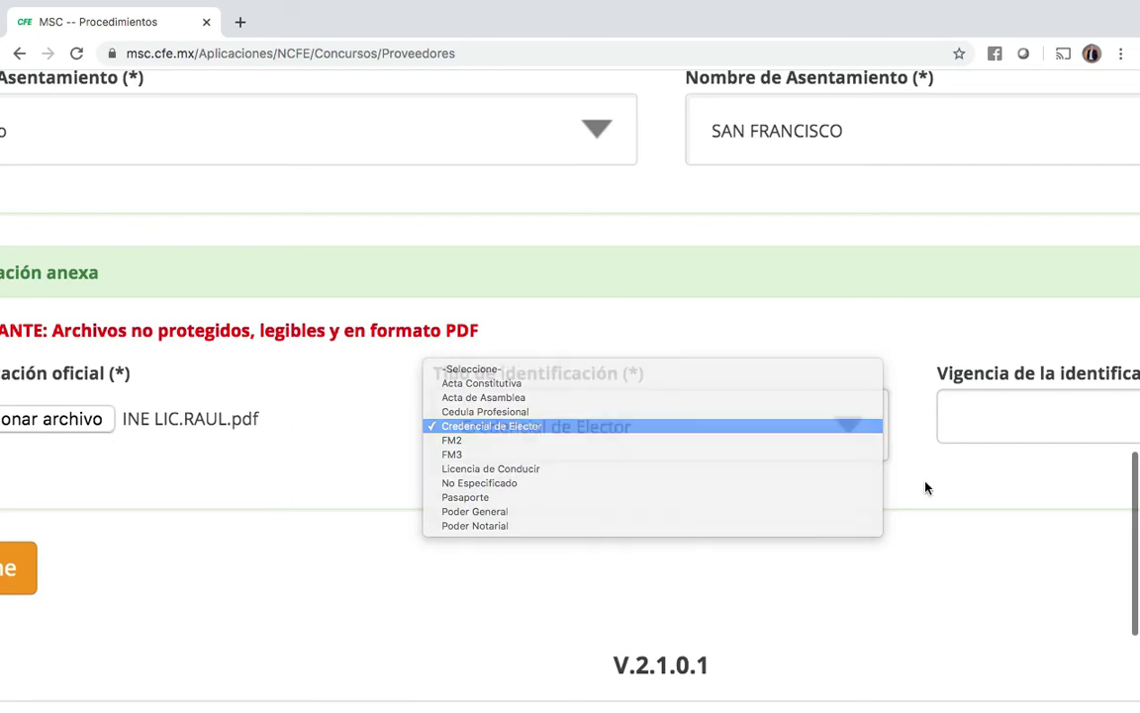
scroll(923, 486, "down", 5)
scroll(860, 481, "up", 4)
scroll(860, 481, "right", 3)
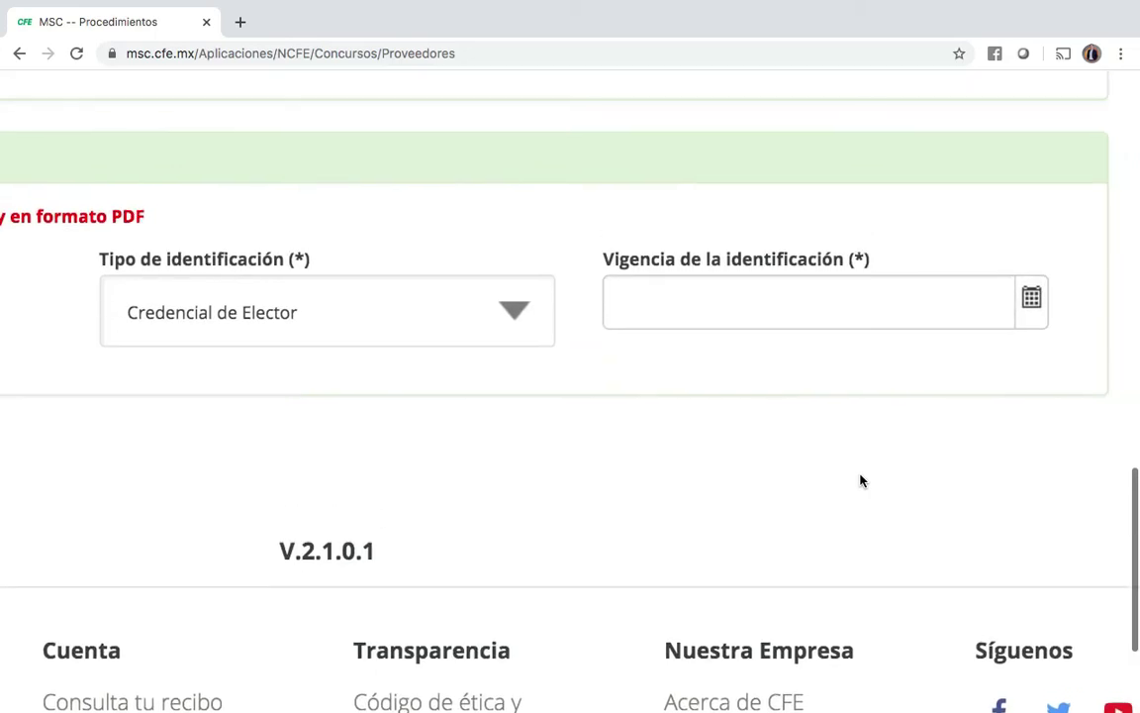
left_click(1034, 315)
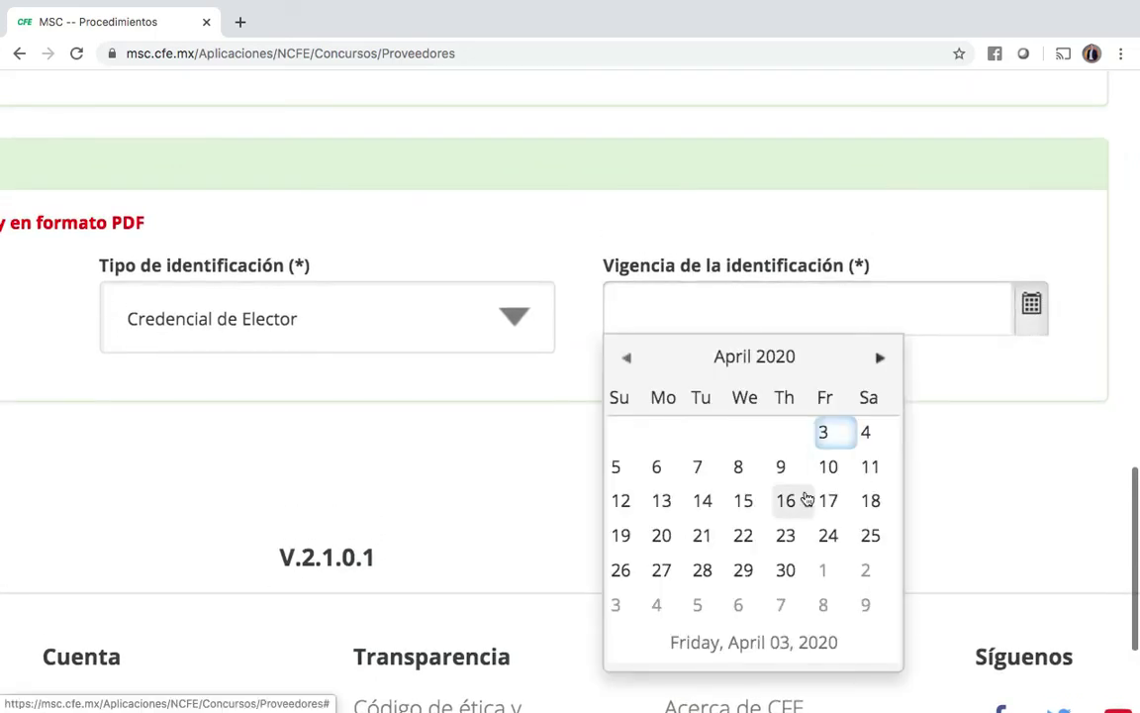
Step: Move the Vigencia de la identificación calendar forward to January 2024
left_click(881, 358)
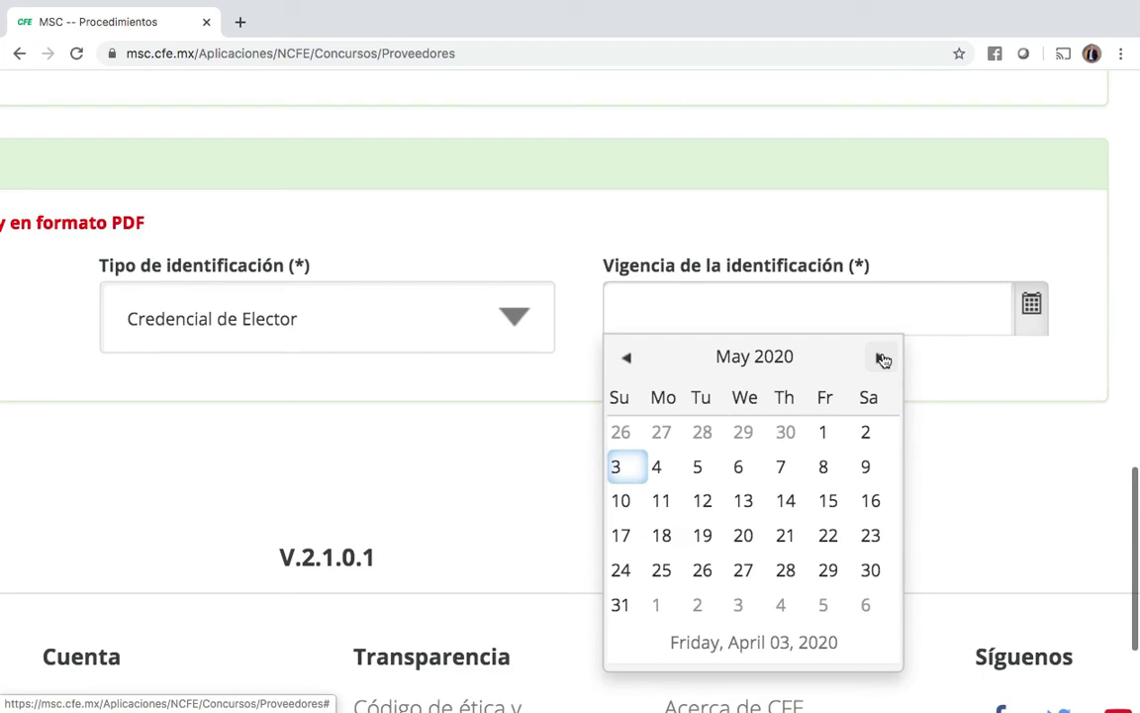
left_click(882, 359)
left_click(882, 359)
left_click(883, 359)
left_click(882, 360)
left_click(883, 360)
left_click(882, 359)
left_click(883, 359)
left_click(882, 359)
double_click(882, 359)
double_click(882, 360)
double_click(882, 360)
double_click(882, 359)
left_click(882, 360)
double_click(882, 359)
left_click(882, 360)
left_click(882, 360)
left_click(882, 359)
left_click(883, 359)
left_click(882, 359)
left_click(882, 359)
left_click(882, 359)
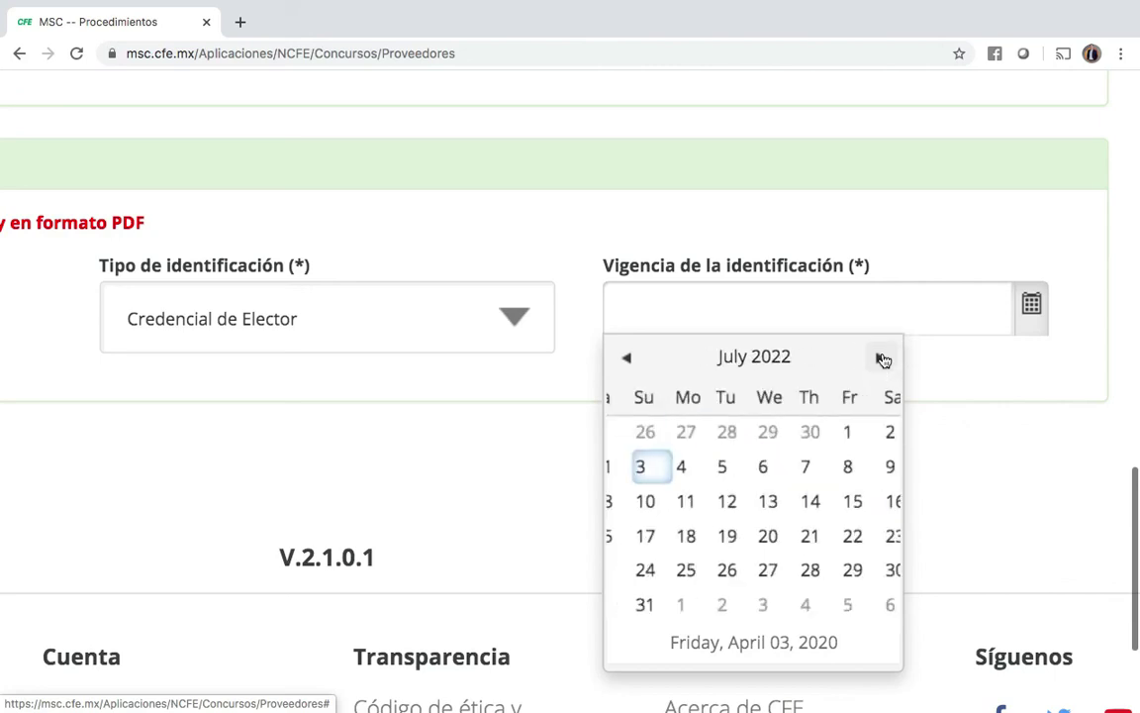
left_click(882, 359)
left_click(753, 356)
left_click(880, 358)
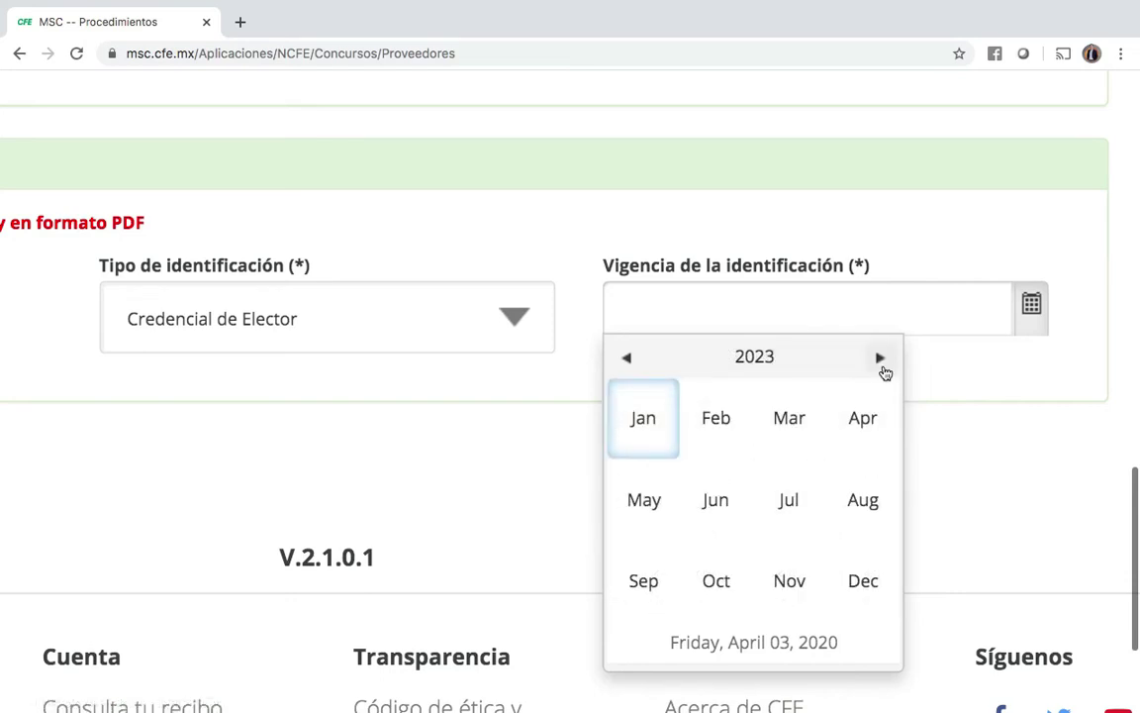
left_click(882, 363)
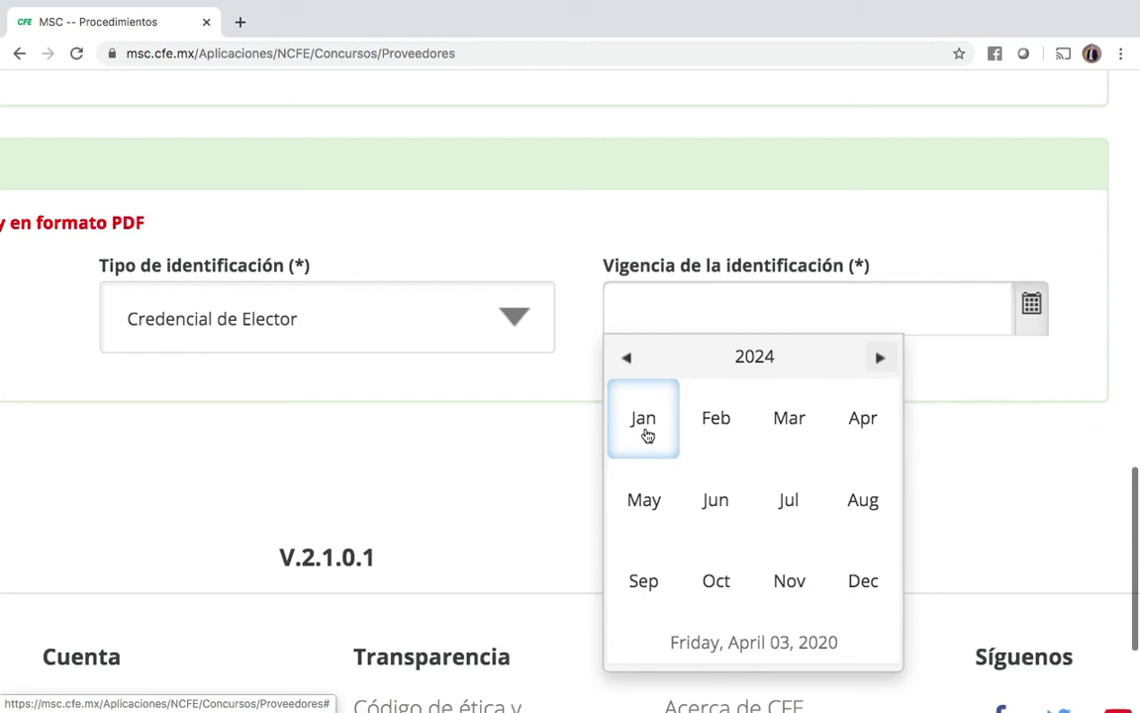
left_click(648, 435)
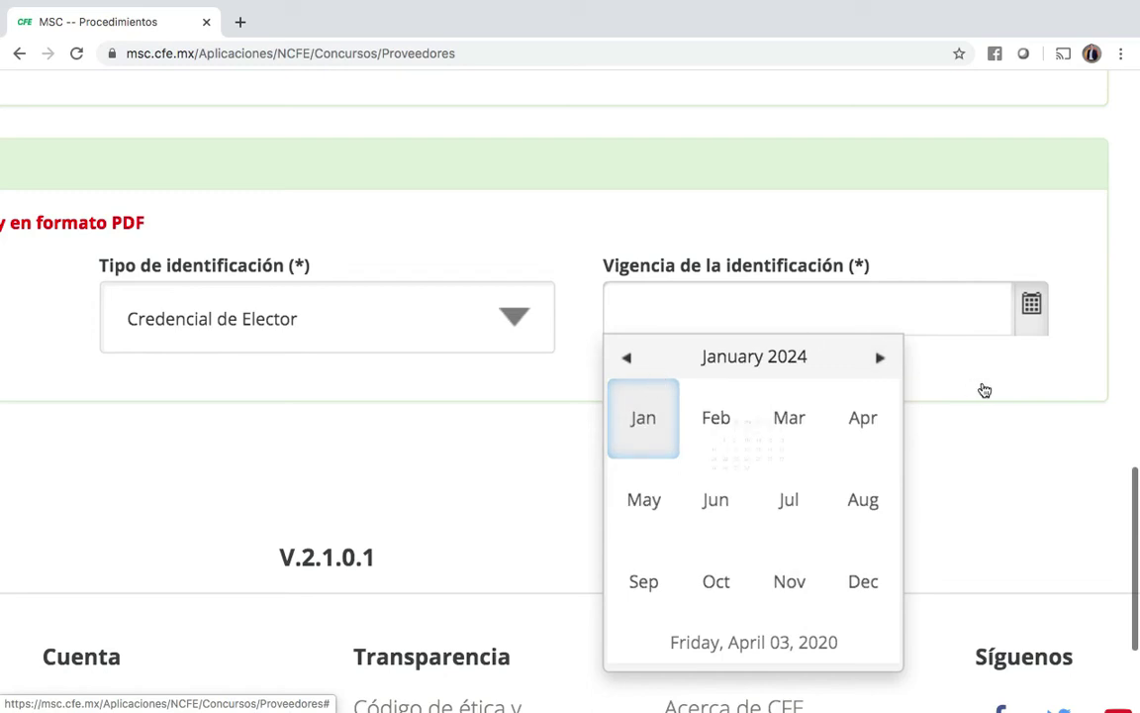
Step: Pick day 3 so the validity date reads 03/01/2024
left_click(1070, 397)
left_click(1032, 310)
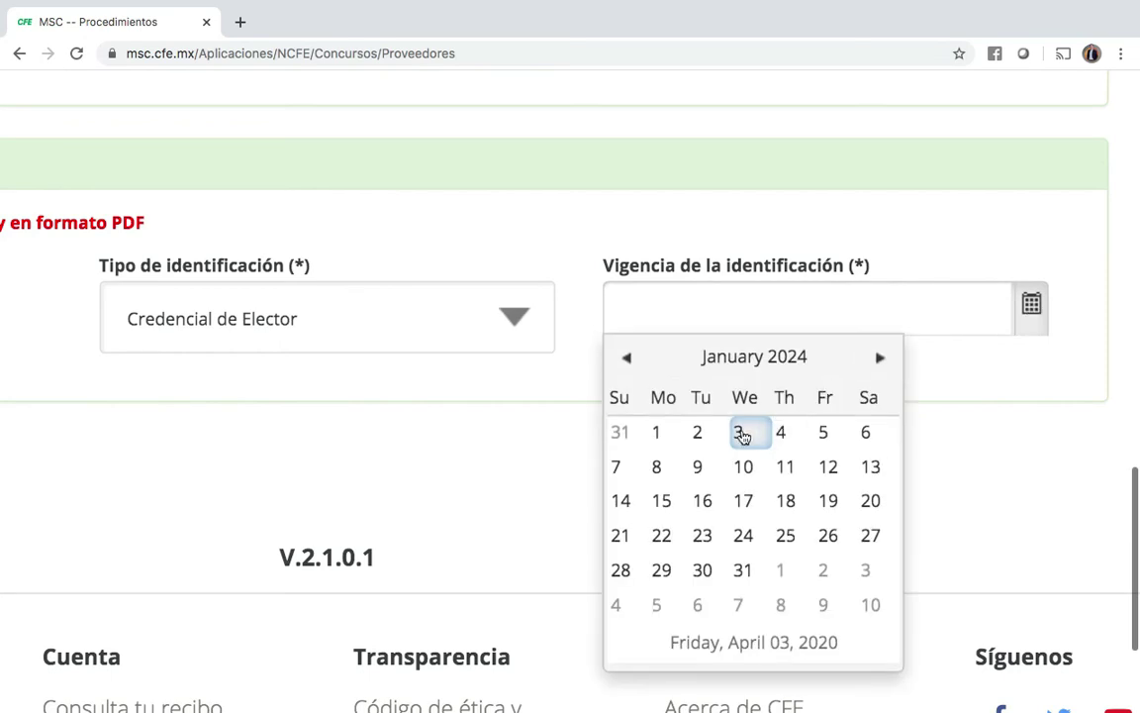
left_click(741, 435)
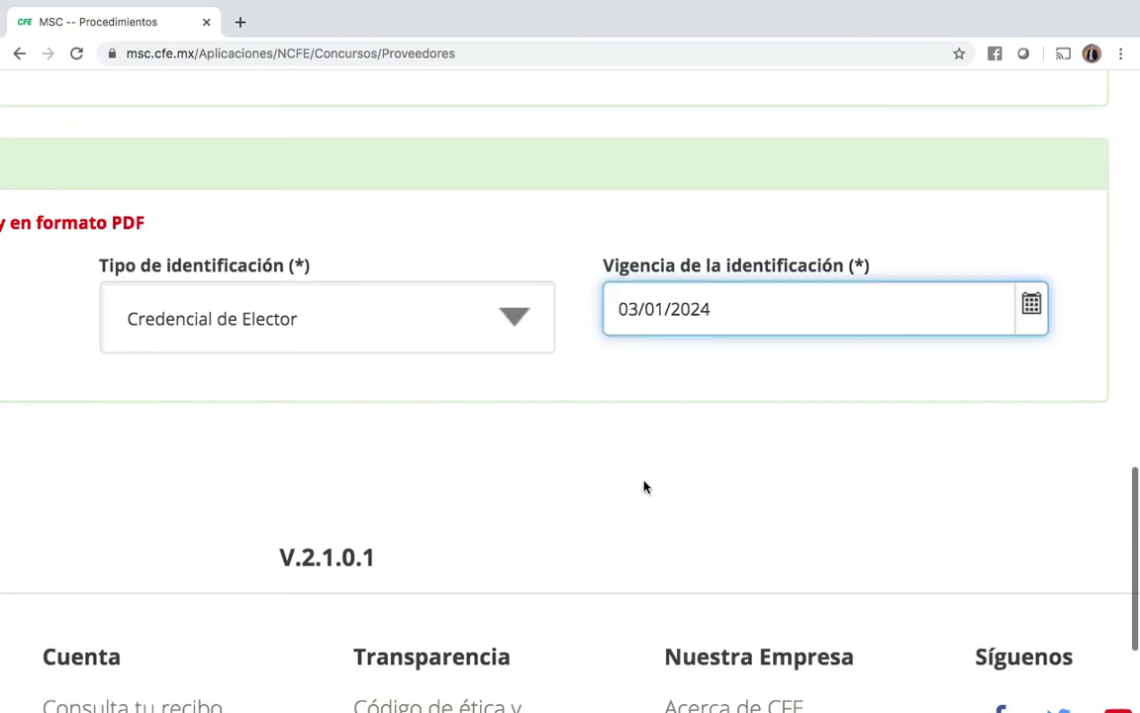
scroll(643, 486, "left", 3)
Step: Submit with Inscribirme after accepting the Código de Ética and Términos y Condiciones
scroll(643, 485, "down", 5)
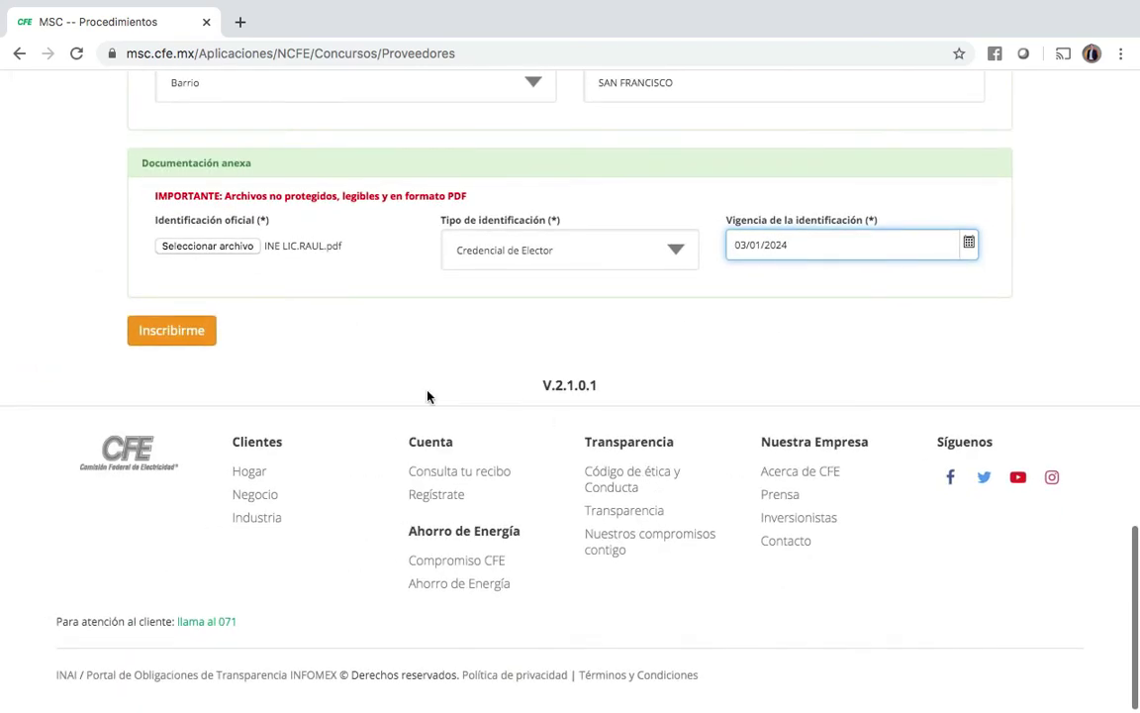
scroll(388, 382, "up", 1)
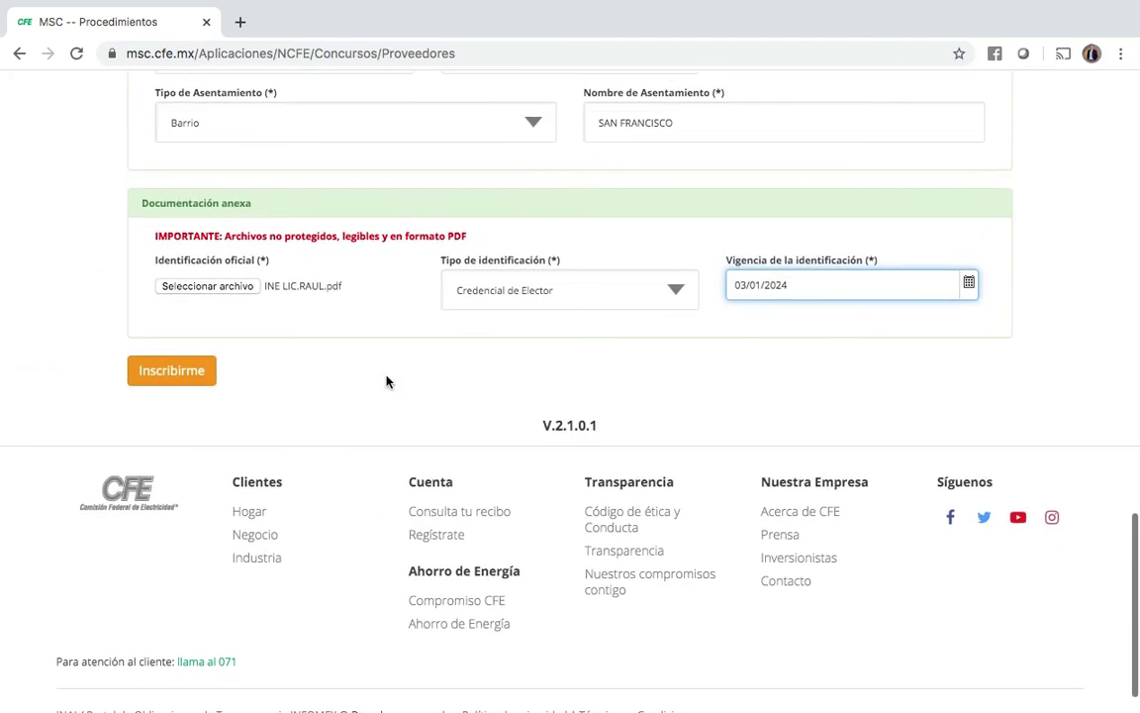
left_click(171, 372)
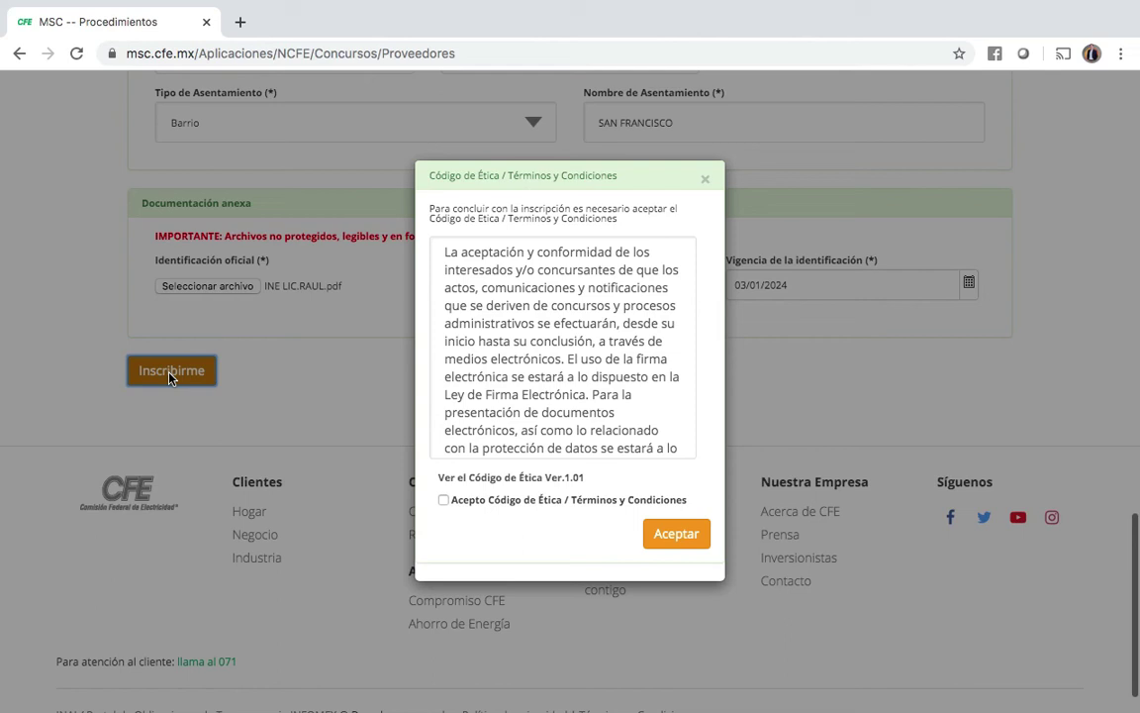
scroll(511, 383, "down", 3)
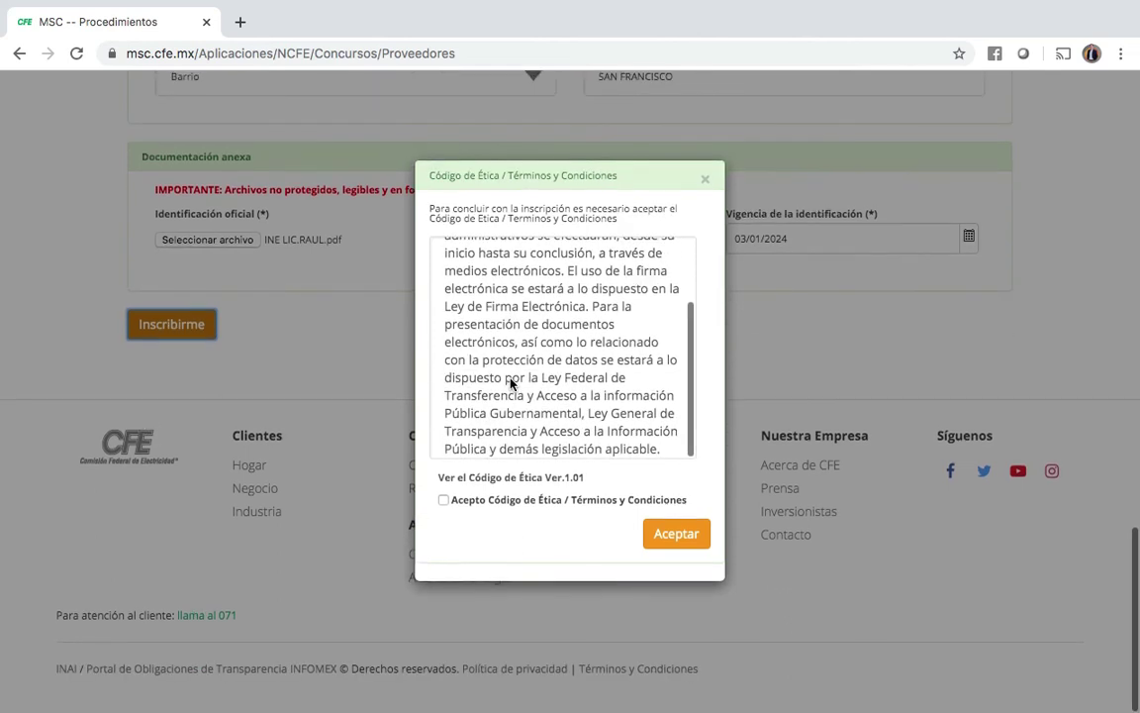
scroll(511, 383, "up", 5)
scroll(514, 335, "down", 3)
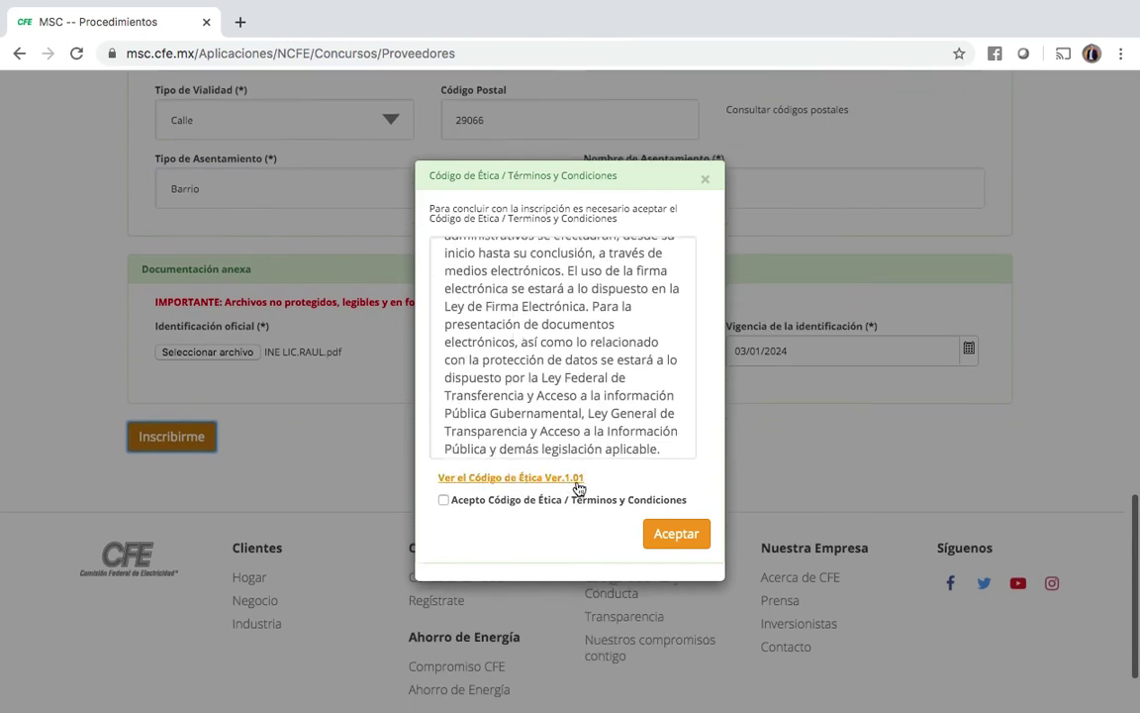
left_click(443, 500)
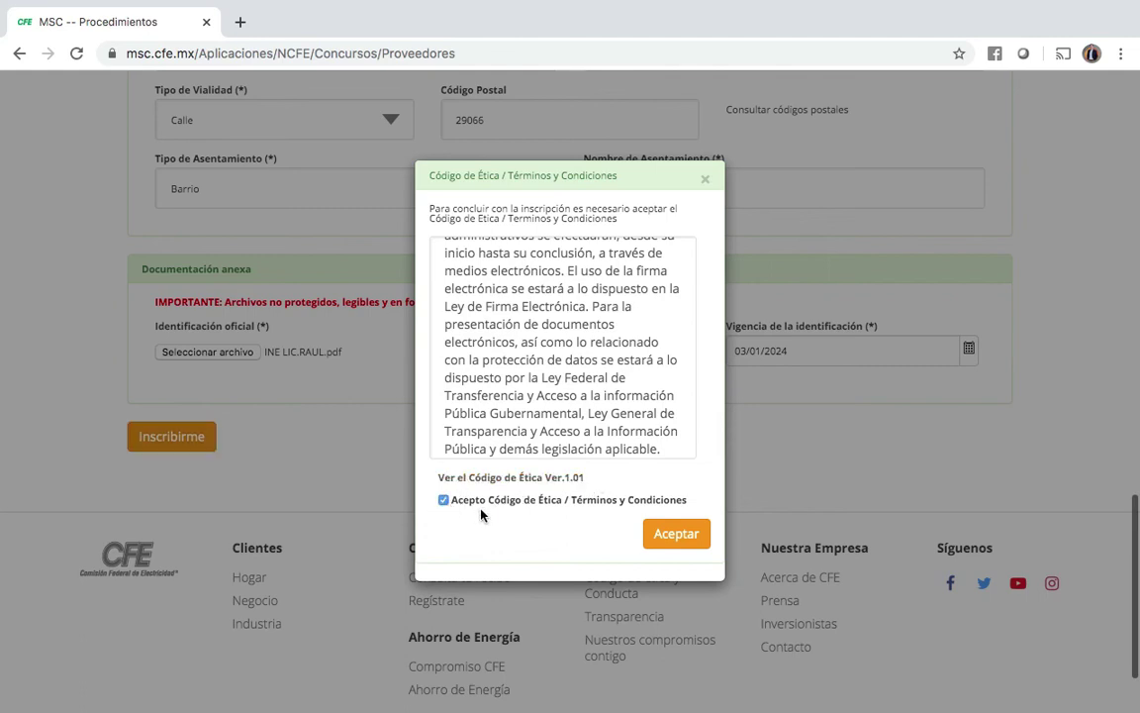
left_click(677, 535)
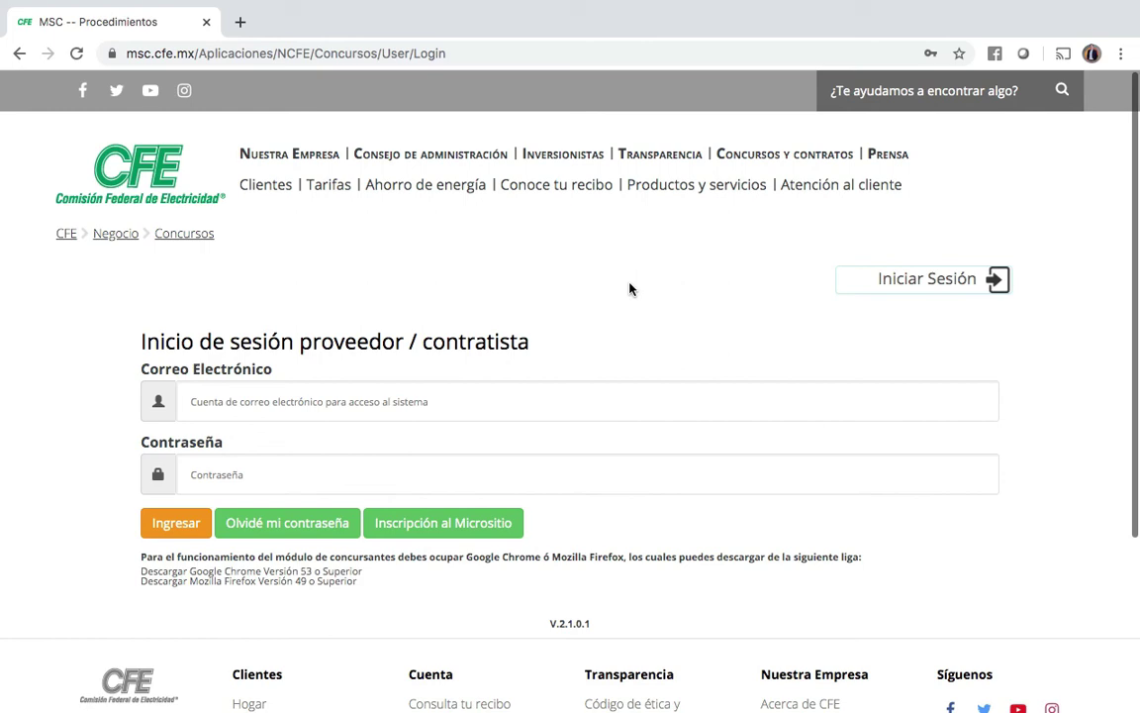
key("ctrl+Up")
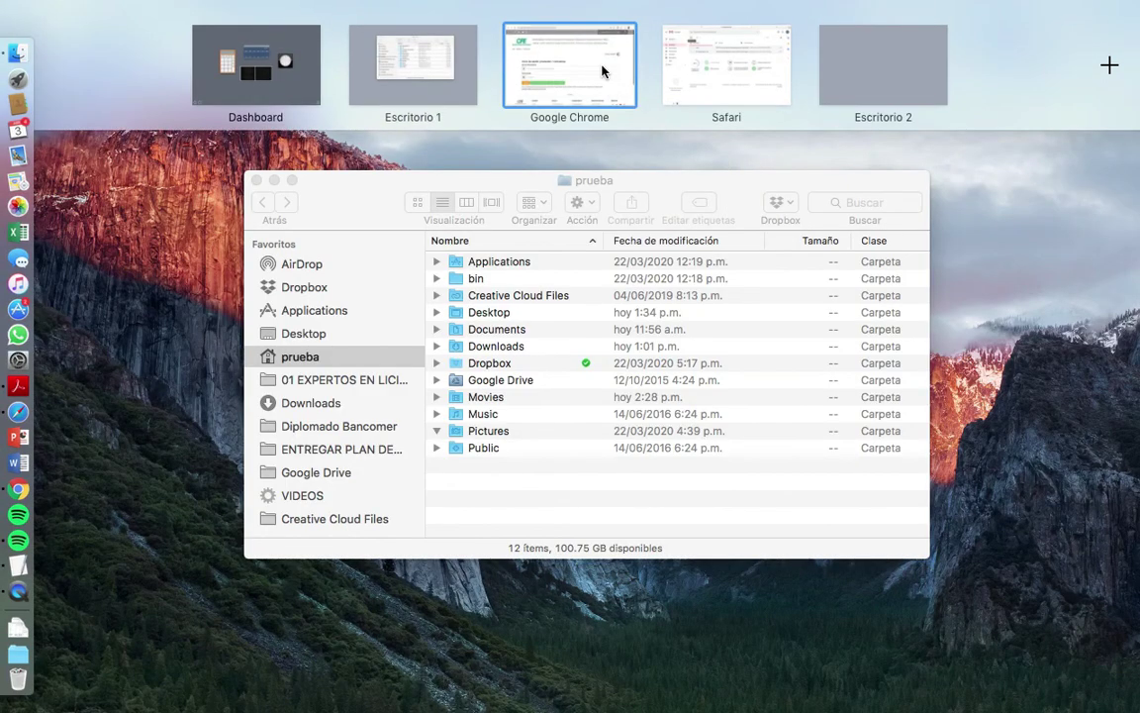
left_click(737, 76)
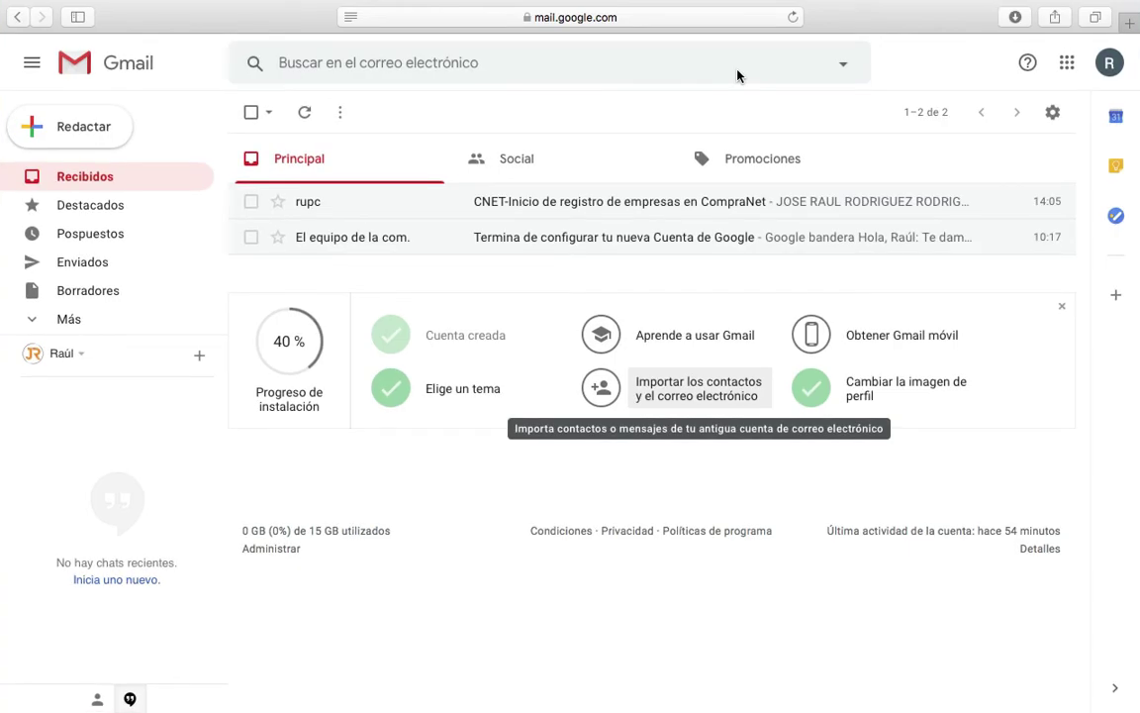
left_click(304, 116)
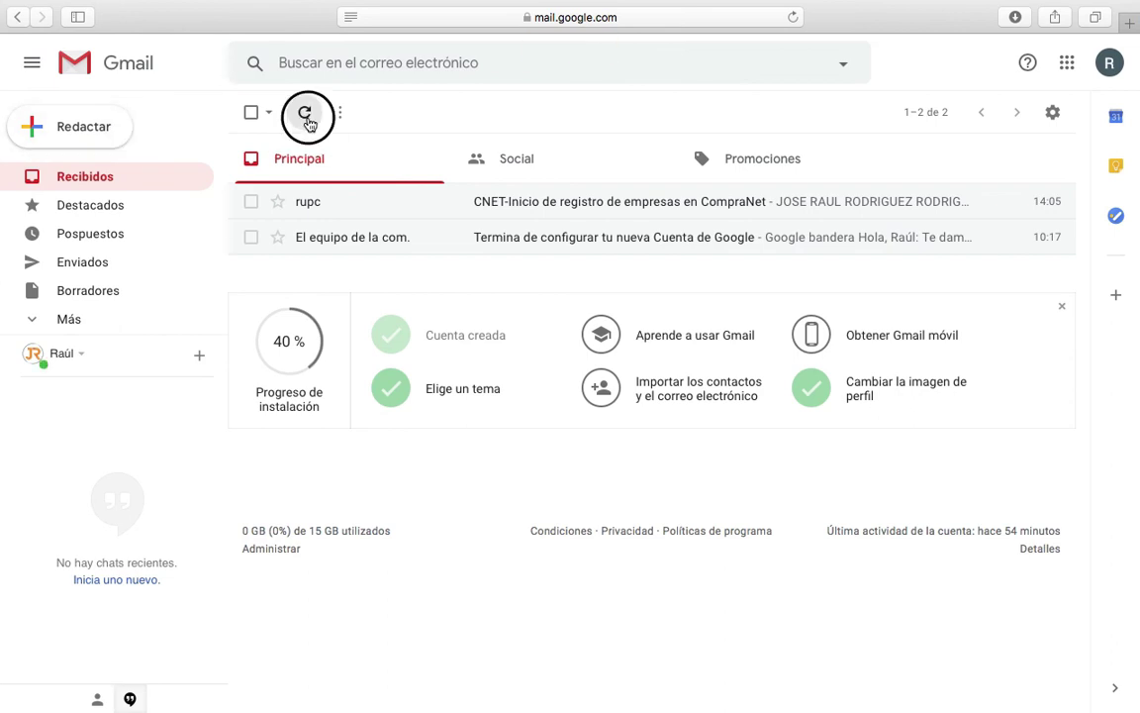
key("ctrl+Up")
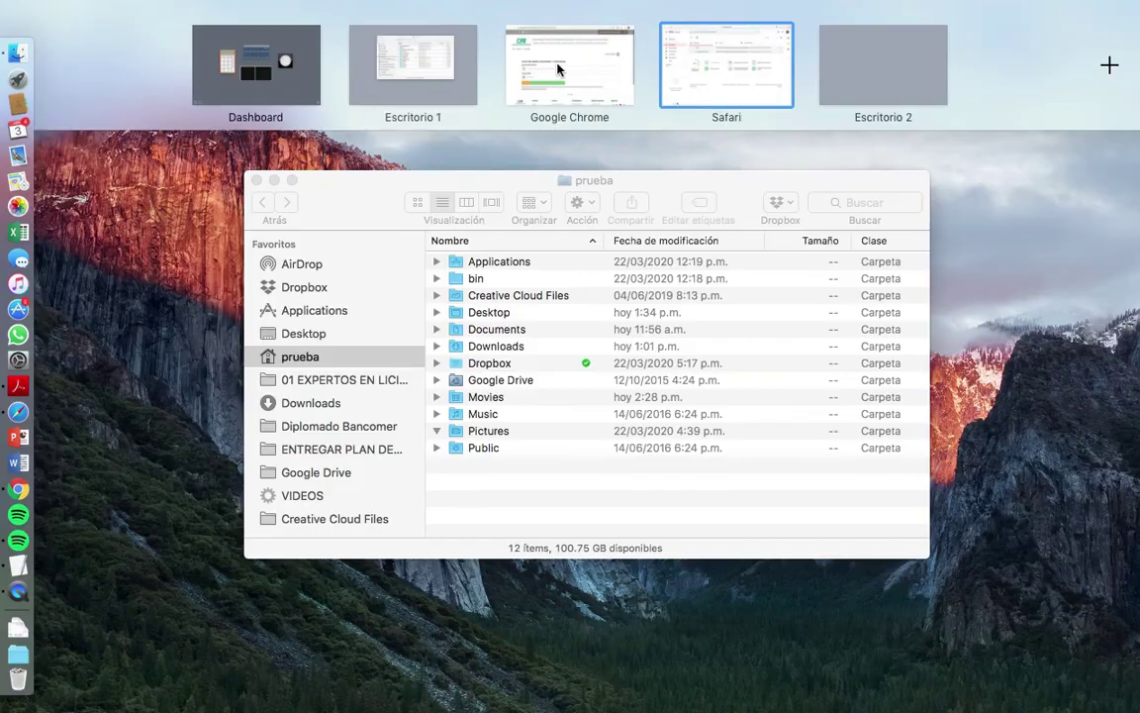
left_click(559, 62)
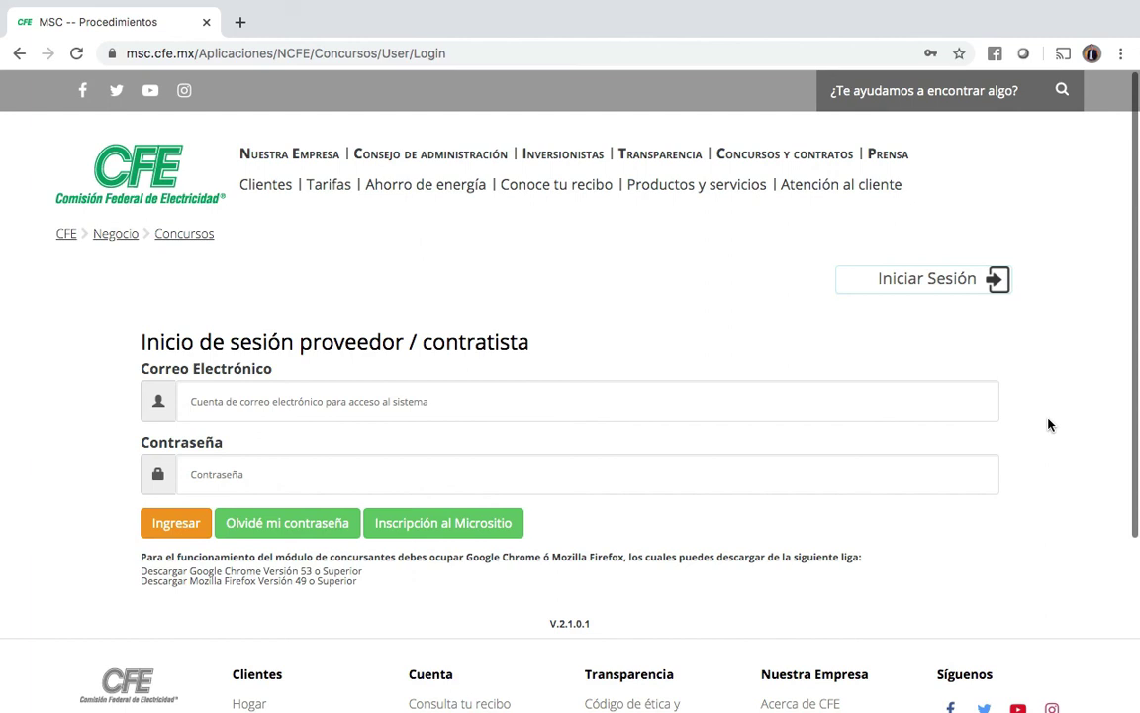
Step: Log in with the registered e-mail and password, then review the Módulo Proveedores / Contratistas dashboard
left_click(339, 413)
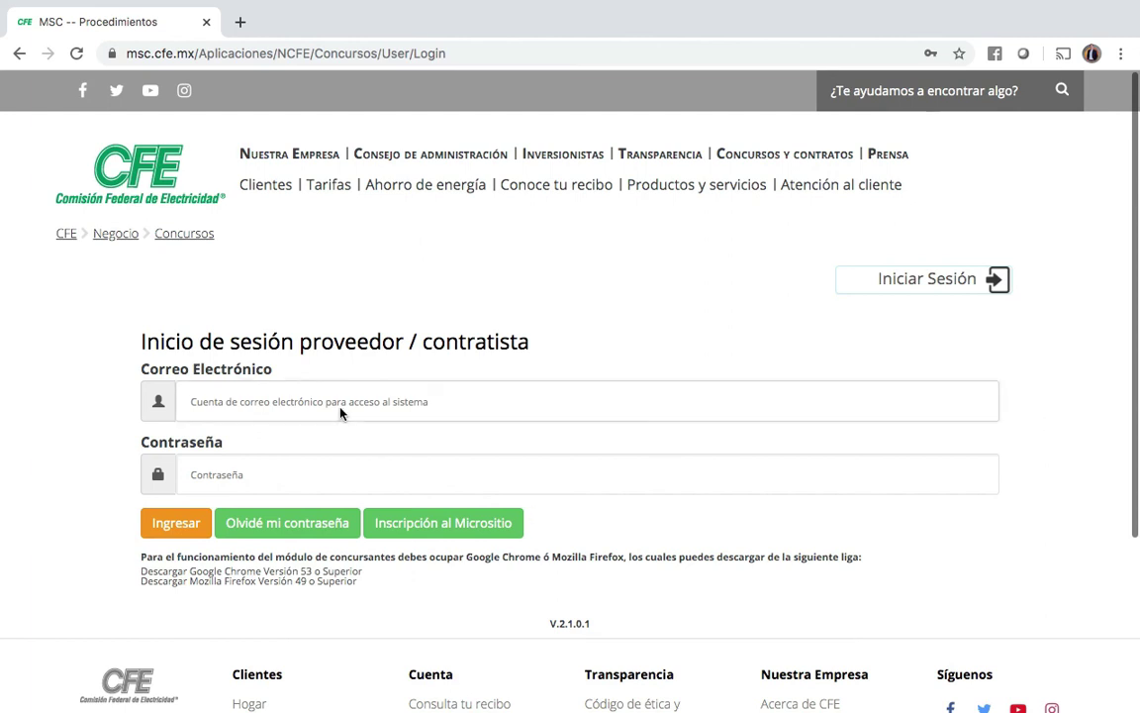
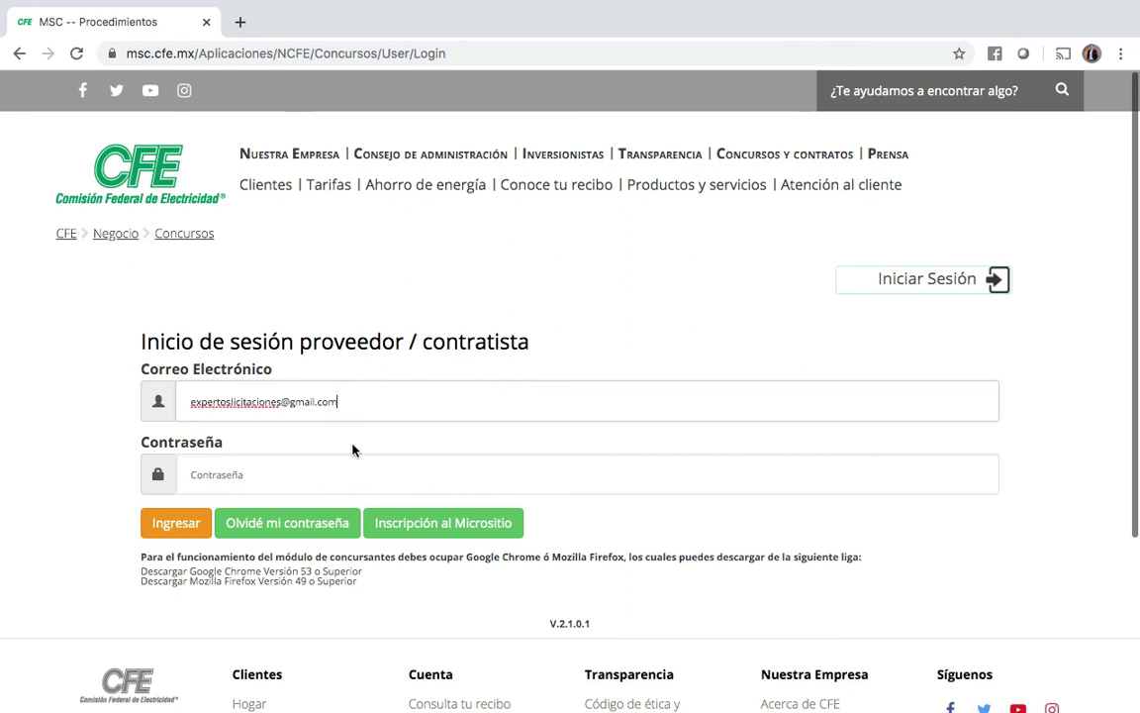
left_click(323, 478)
type("•••••••••")
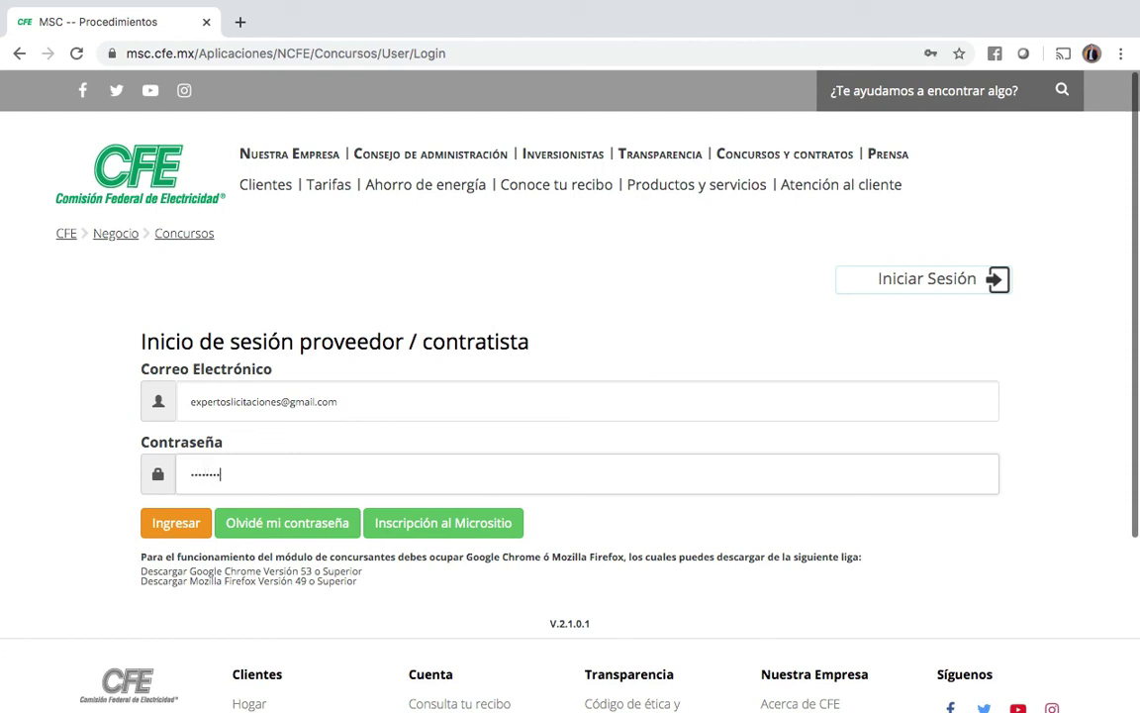
type("••")
left_click(176, 523)
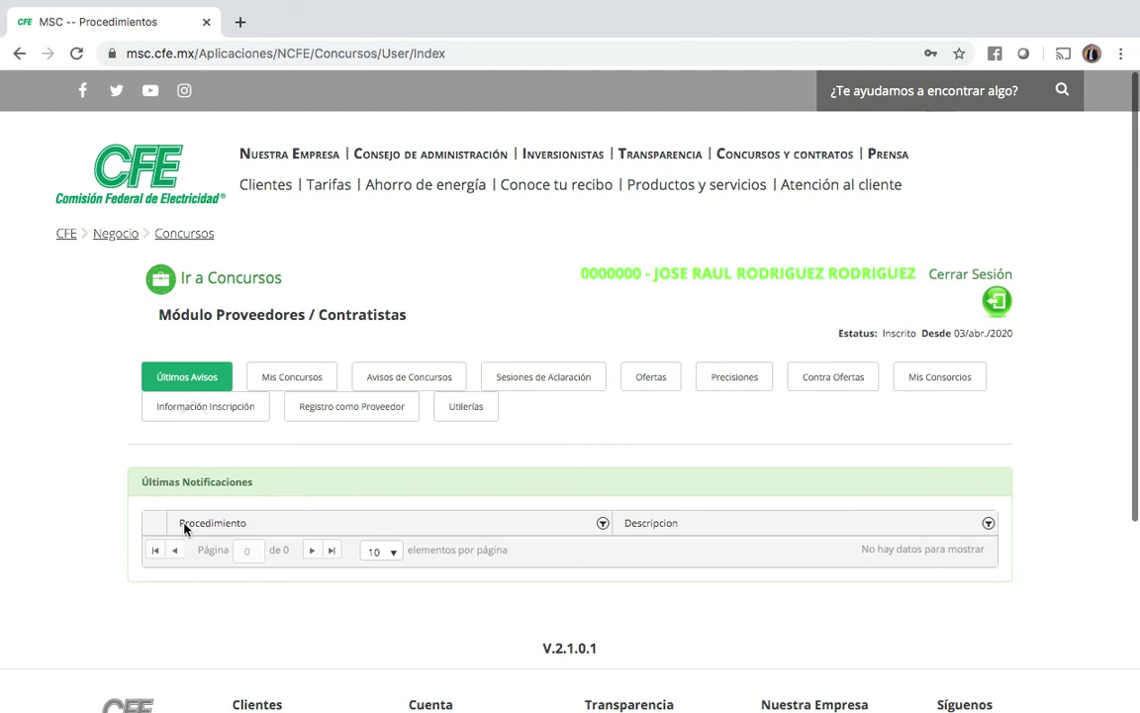
scroll(183, 527, "down", 2)
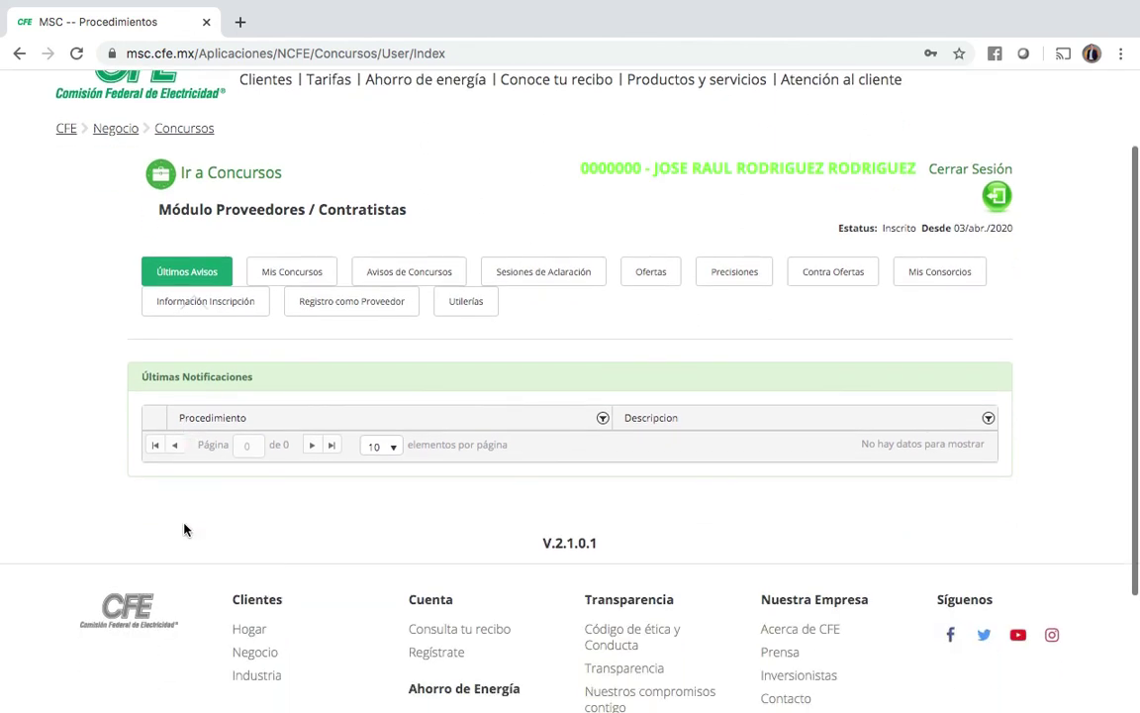
scroll(183, 529, "down", 1)
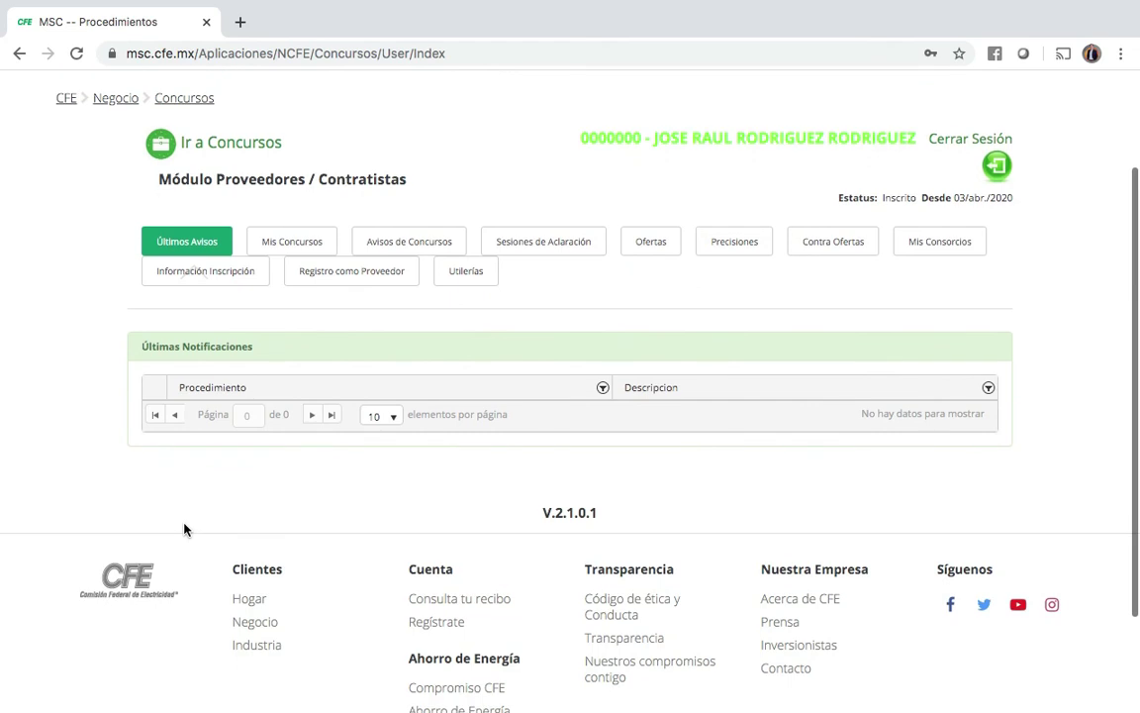
scroll(183, 530, "down", 3)
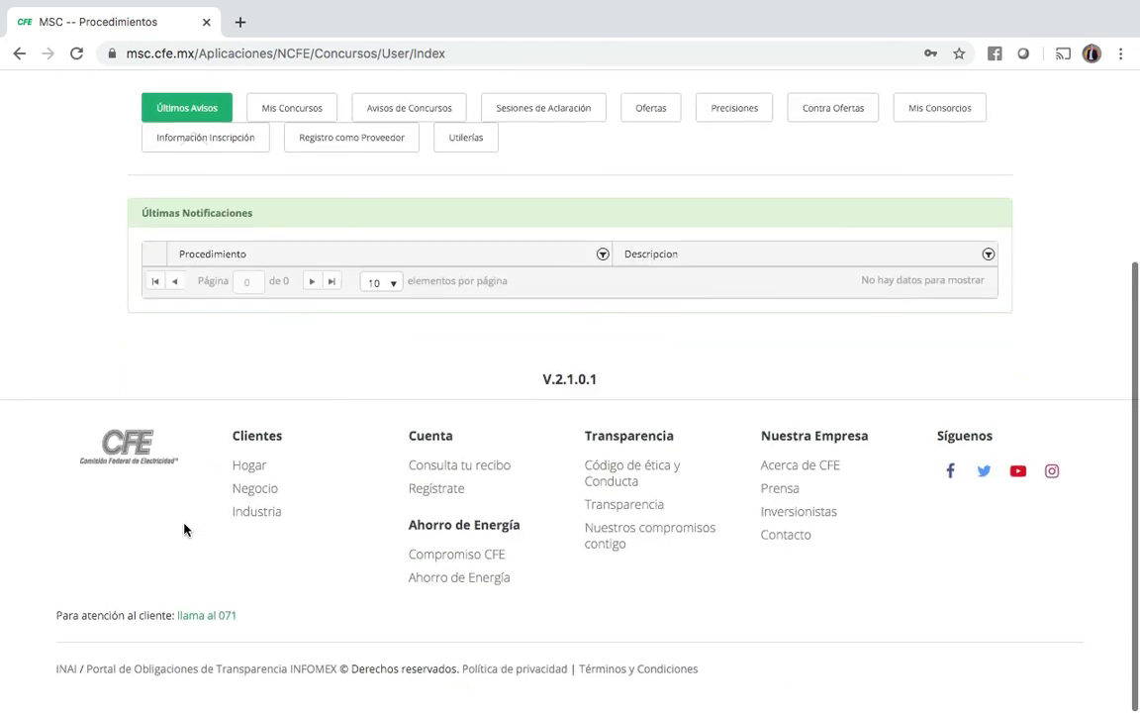
scroll(184, 530, "up", 5)
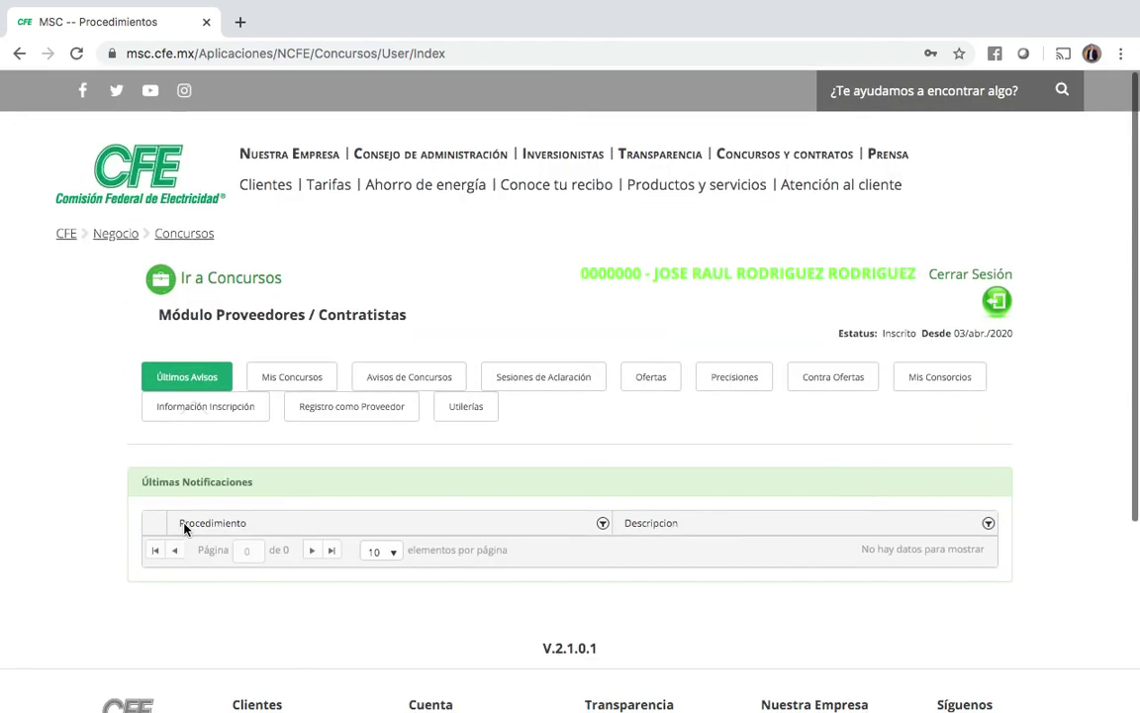